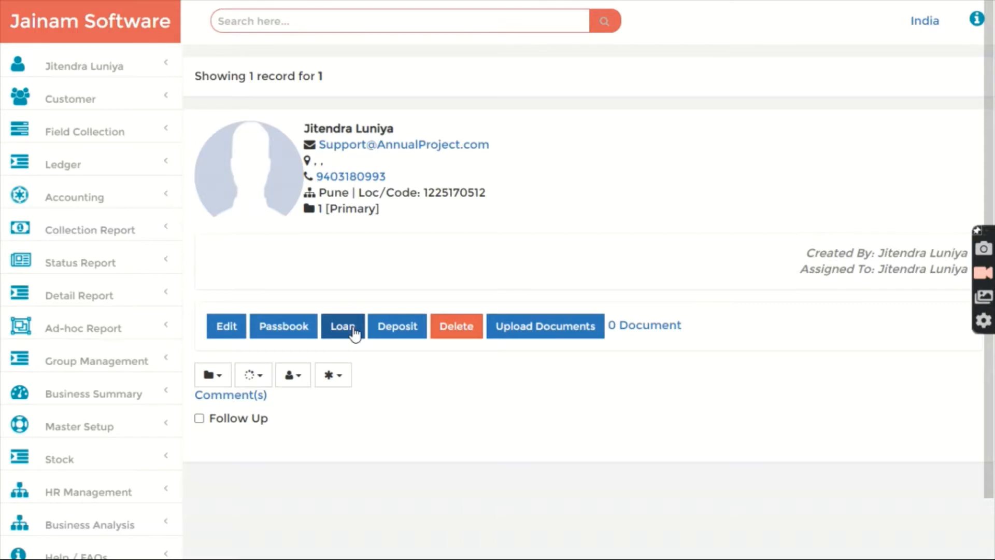
Step: Open a new loan entry for the customer with an amount of 10000 and an interest rate of 2 monthly
{"action": "left_click", "coordinate": [354, 327]}
{"action": "left_click", "coordinate": [260, 232]}
{"action": "type", "text": "10"}
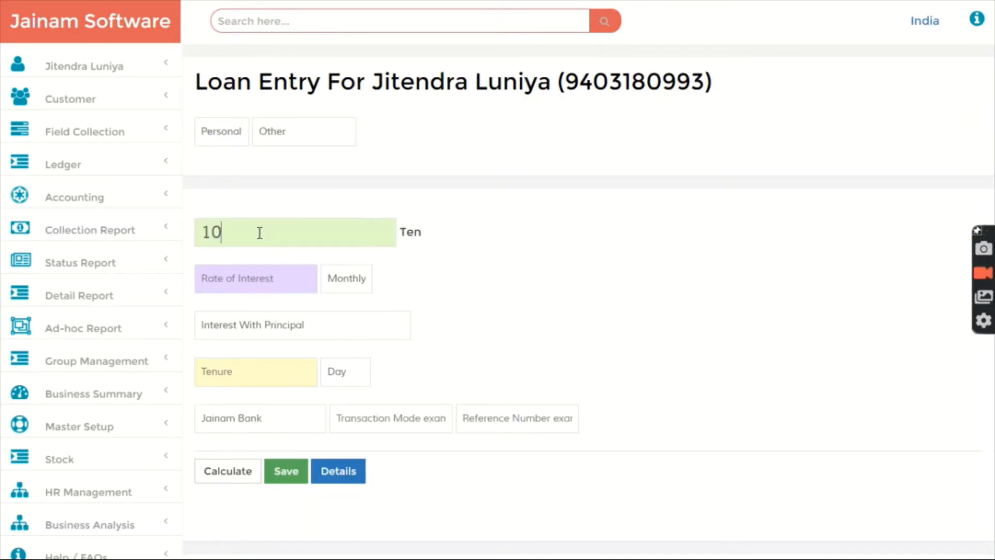
{"action": "type", "text": "000"}
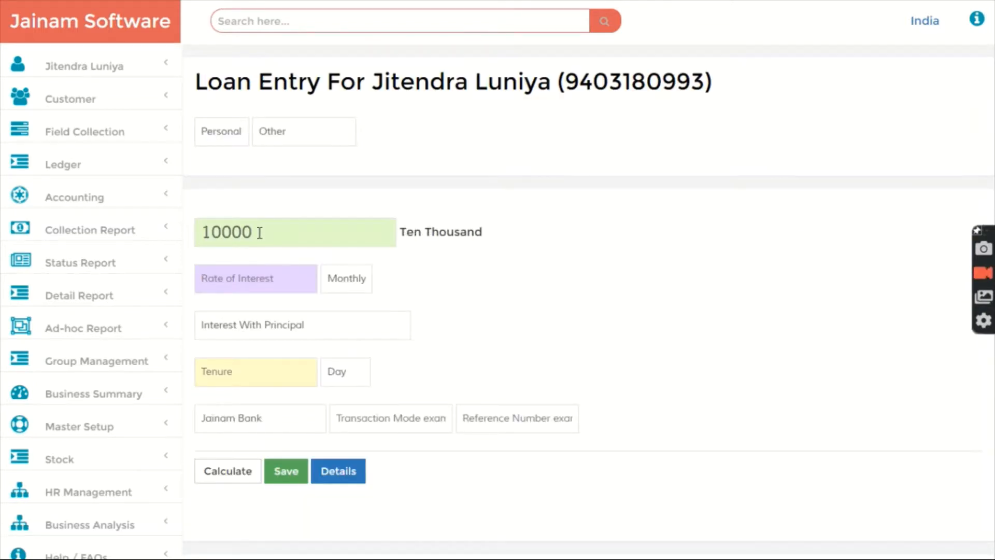
{"action": "type", "text": "2"}
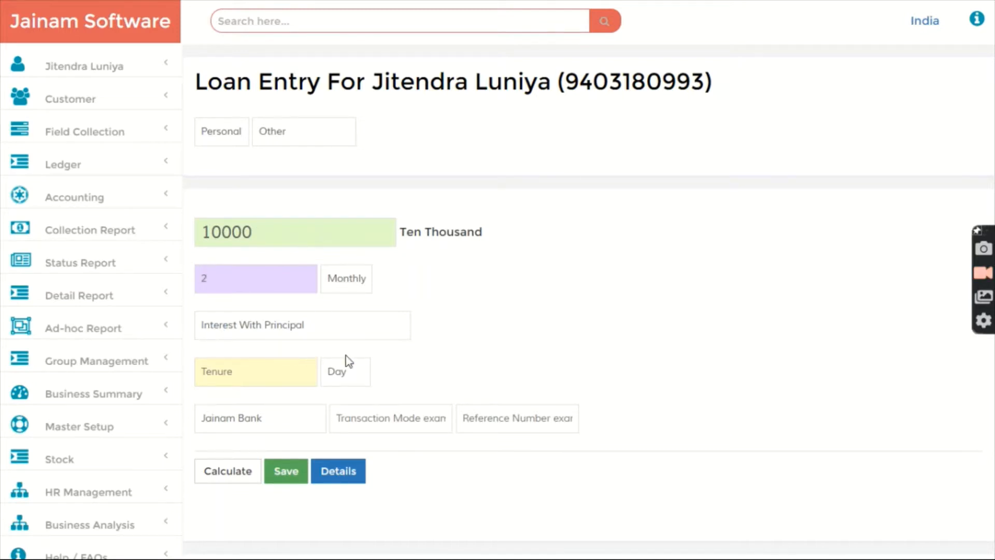
Step: Set the loan tenure to 12 Month and save the loan
{"action": "left_click", "coordinate": [243, 379]}
{"action": "type", "text": "12"}
{"action": "left_click", "coordinate": [361, 381]}
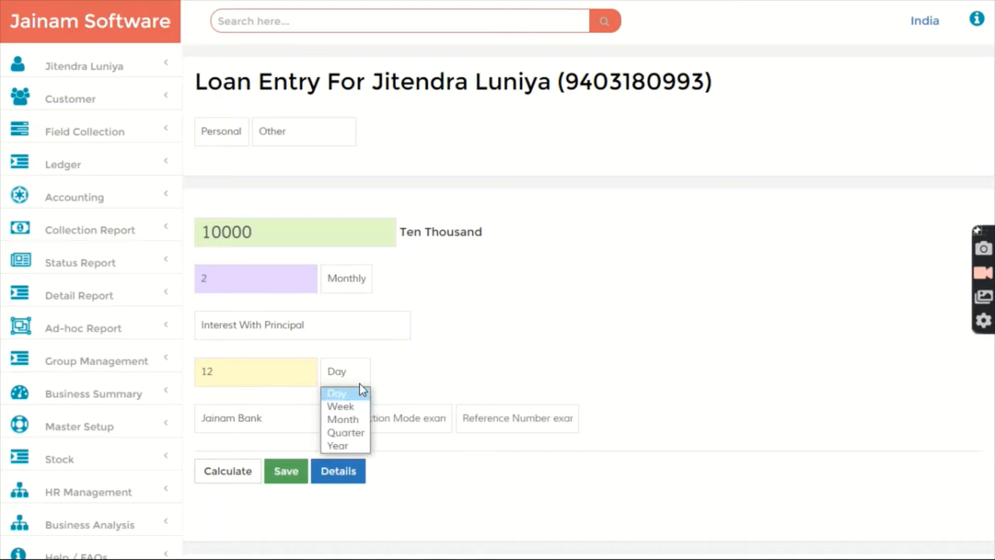
{"action": "left_click", "coordinate": [343, 421]}
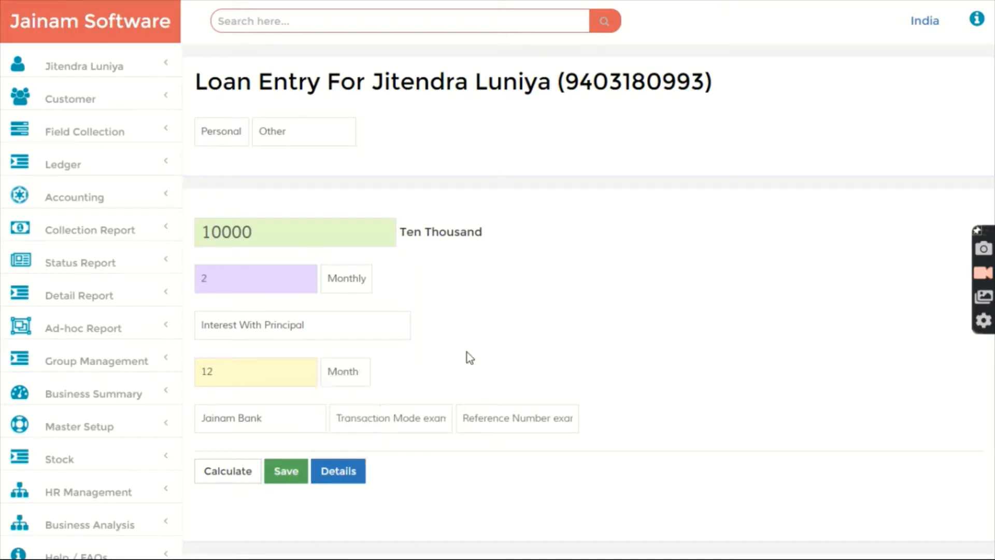
{"action": "scroll", "coordinate": [468, 355], "scroll_direction": "down", "scroll_amount": 3}
{"action": "left_click", "coordinate": [294, 334]}
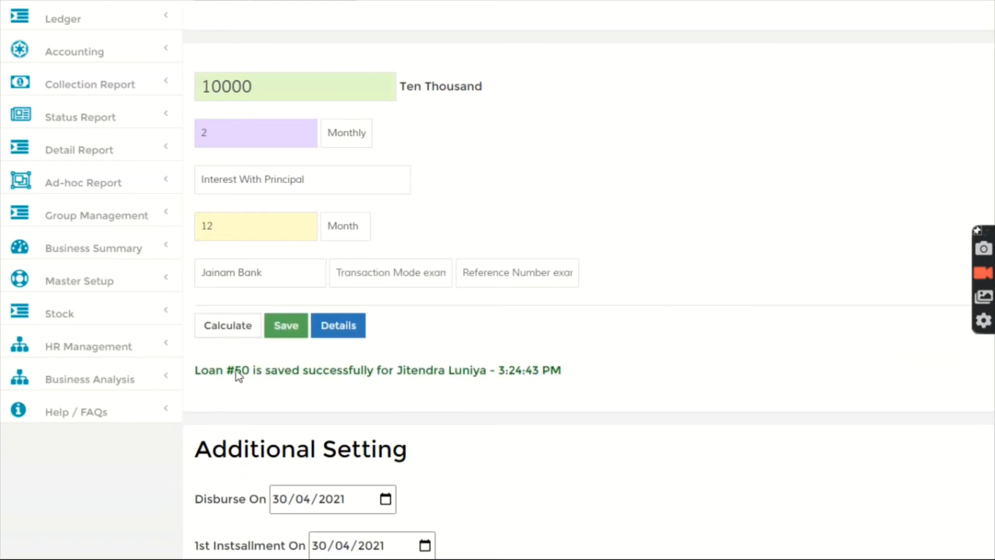
Step: Look up the newly saved loan by its loan number
{"action": "left_click_drag", "start_coordinate": [218, 370], "coordinate": [300, 370]}
{"action": "scroll", "coordinate": [349, 366], "scroll_direction": "up", "scroll_amount": 3}
{"action": "left_click", "coordinate": [309, 22]}
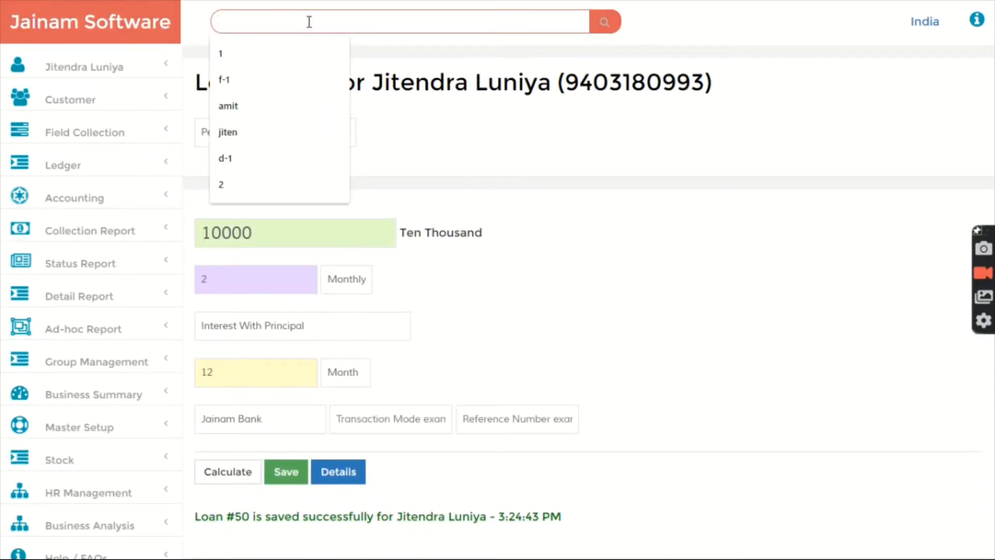
{"action": "type", "text": "50"}
{"action": "key", "text": "Return"}
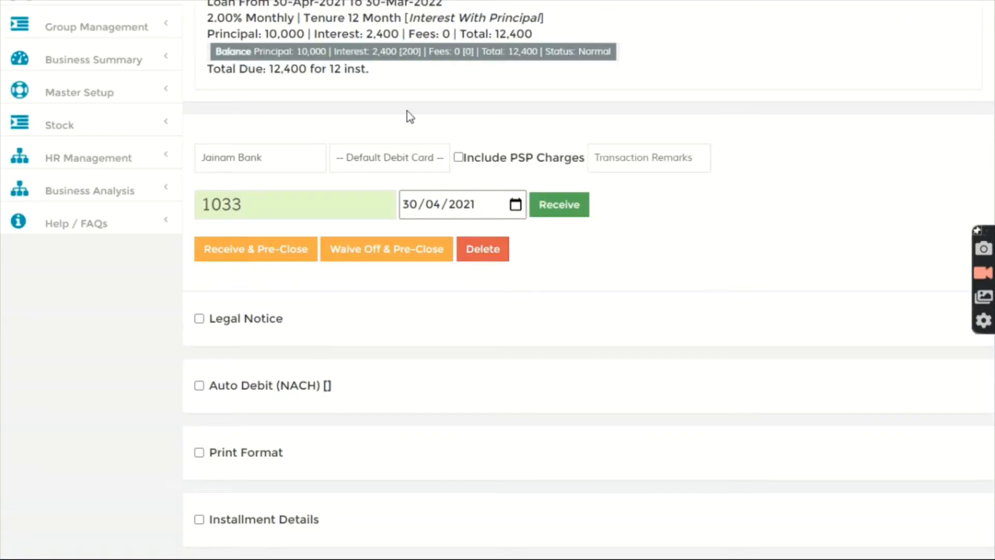
Step: Check the loan's installment schedule in the Installment Tracker and collapse it again
{"action": "scroll", "coordinate": [361, 334], "scroll_direction": "down", "scroll_amount": 5}
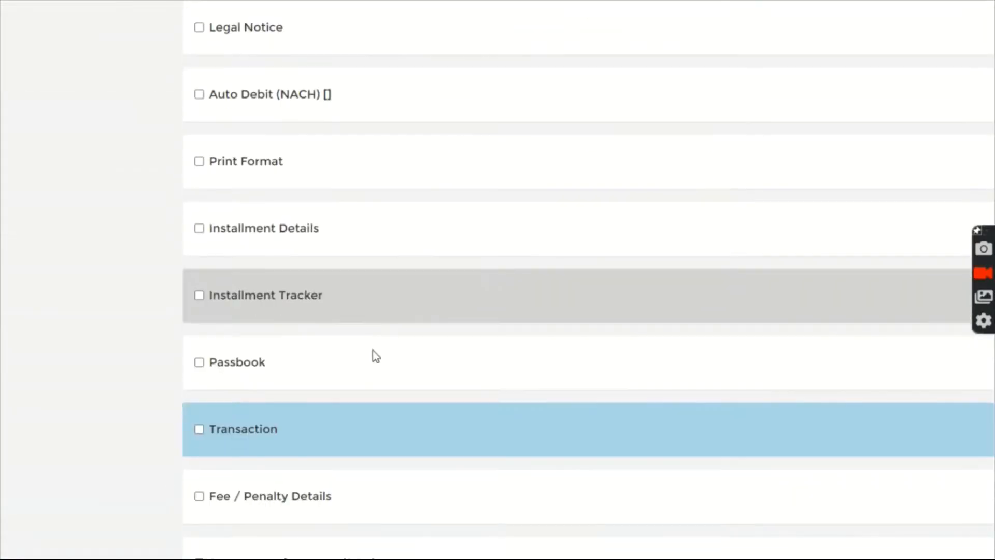
{"action": "left_click", "coordinate": [267, 302]}
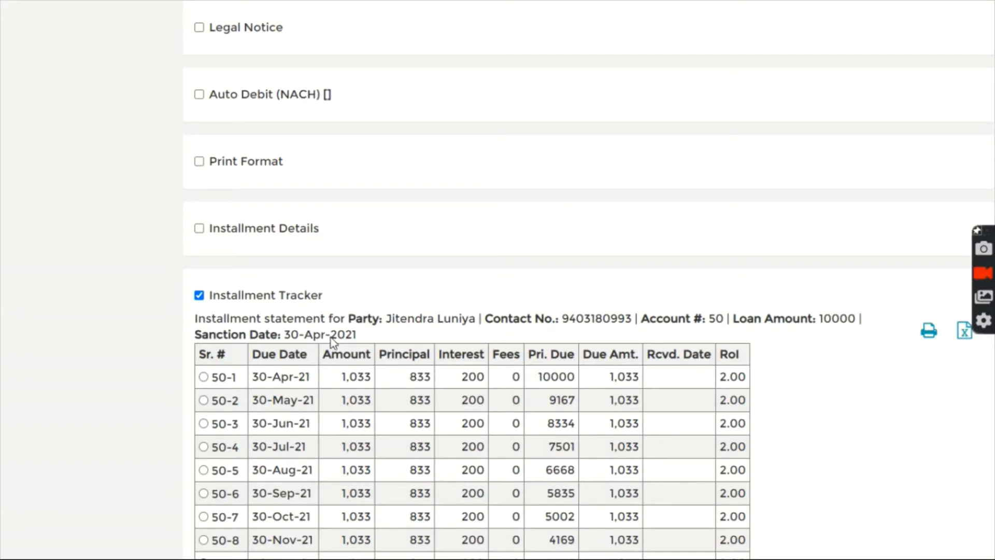
{"action": "left_click", "coordinate": [269, 296]}
{"action": "scroll", "coordinate": [396, 295], "scroll_direction": "up", "scroll_amount": 10}
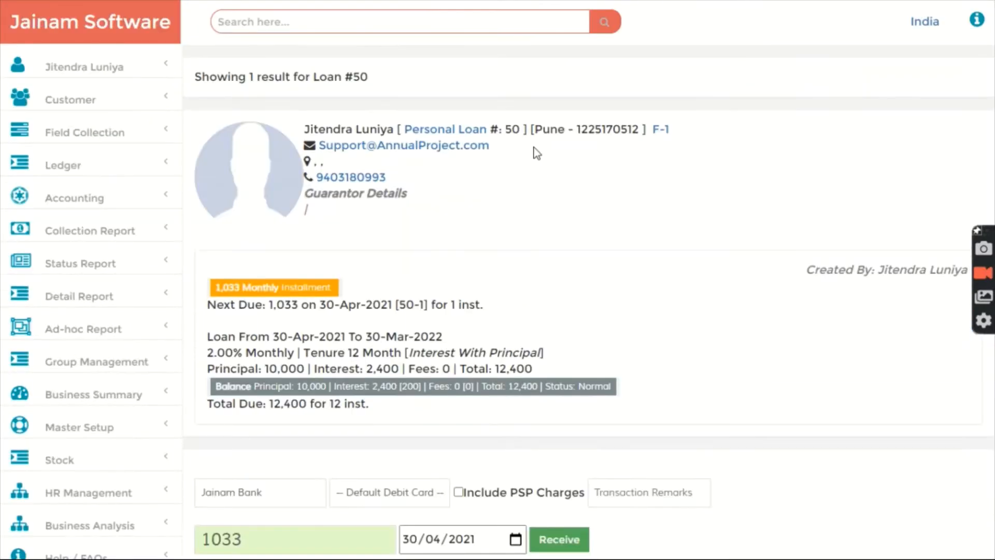
Step: Receive the first installment of 1033 dated 30/04/2021 through Jainam Bank
{"action": "scroll", "coordinate": [527, 268], "scroll_direction": "down", "scroll_amount": 3}
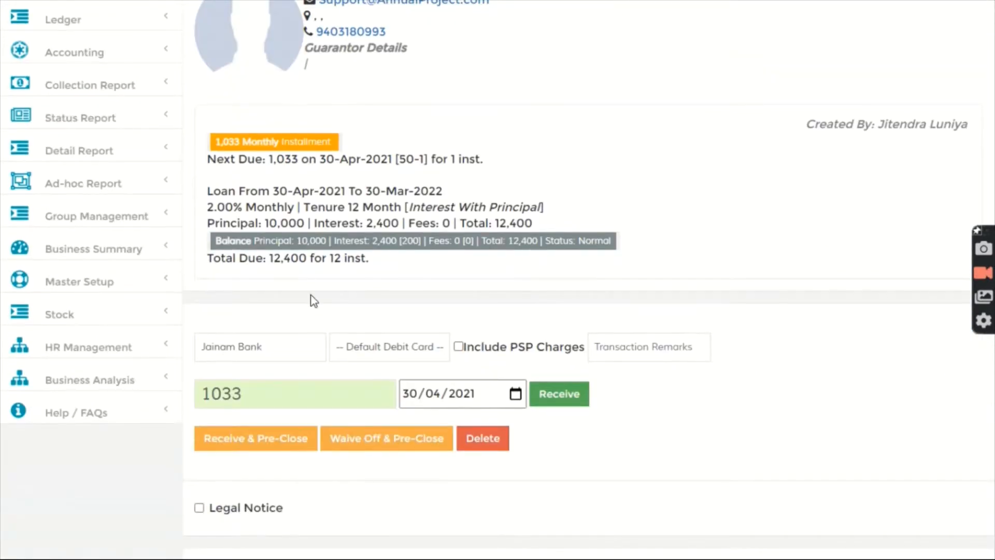
{"action": "scroll", "coordinate": [311, 295], "scroll_direction": "down", "scroll_amount": 3}
{"action": "left_click_drag", "start_coordinate": [263, 243], "coordinate": [184, 247]}
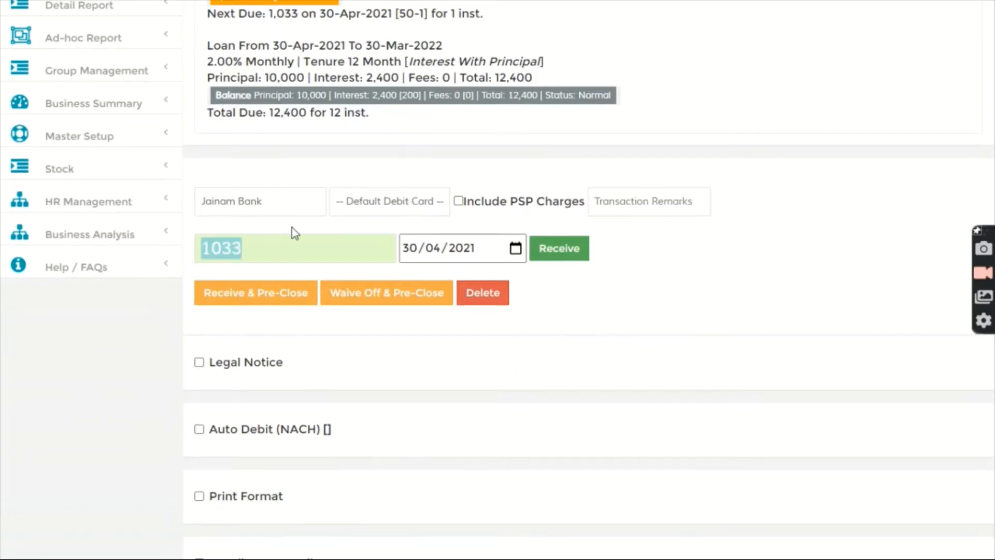
{"action": "left_click", "coordinate": [391, 224]}
{"action": "left_click", "coordinate": [554, 247]}
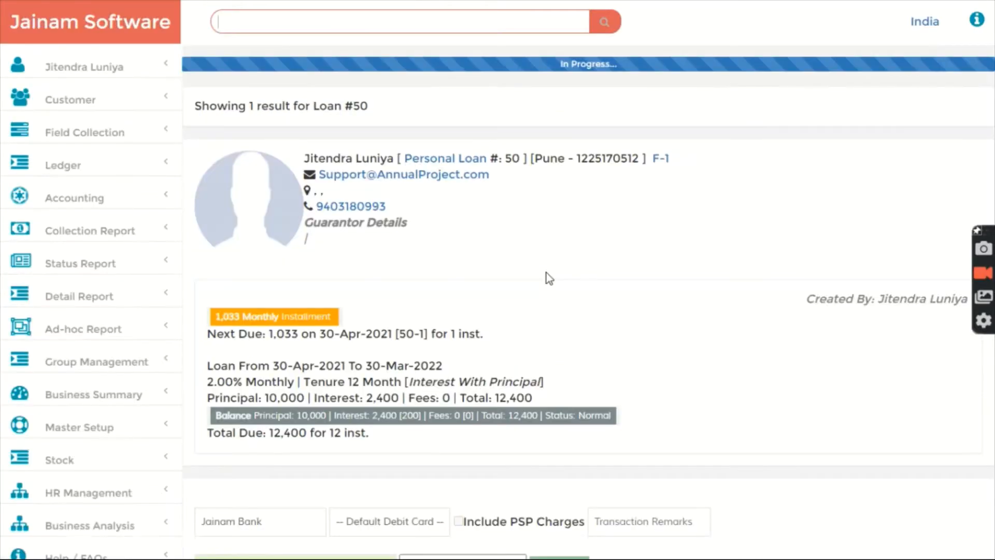
Step: Reload the loan record by its loan number and check the remaining principal balance
{"action": "scroll", "coordinate": [547, 272], "scroll_direction": "down", "scroll_amount": 5}
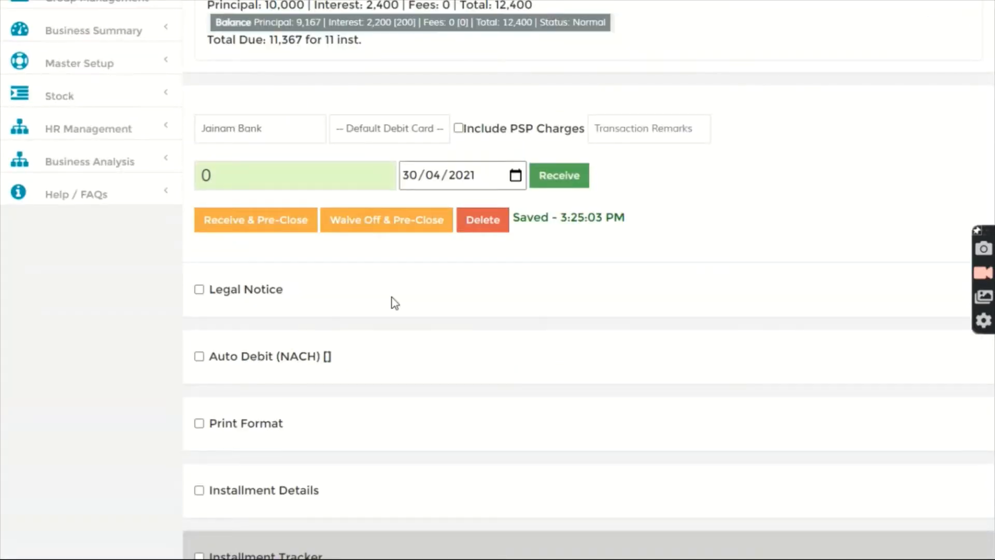
{"action": "scroll", "coordinate": [394, 304], "scroll_direction": "up", "scroll_amount": 5}
{"action": "left_click", "coordinate": [306, 13]}
{"action": "type", "text": "50"}
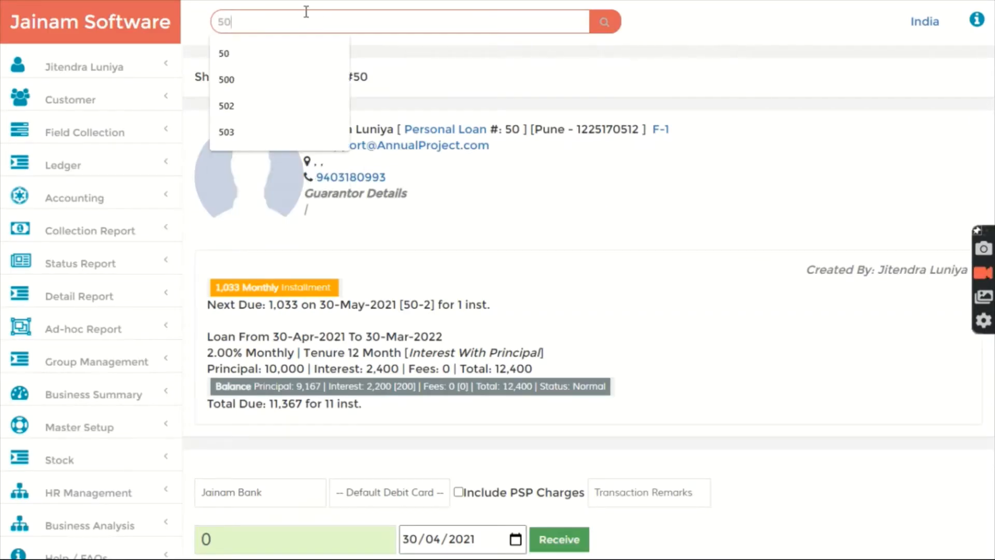
{"action": "key", "text": "Return"}
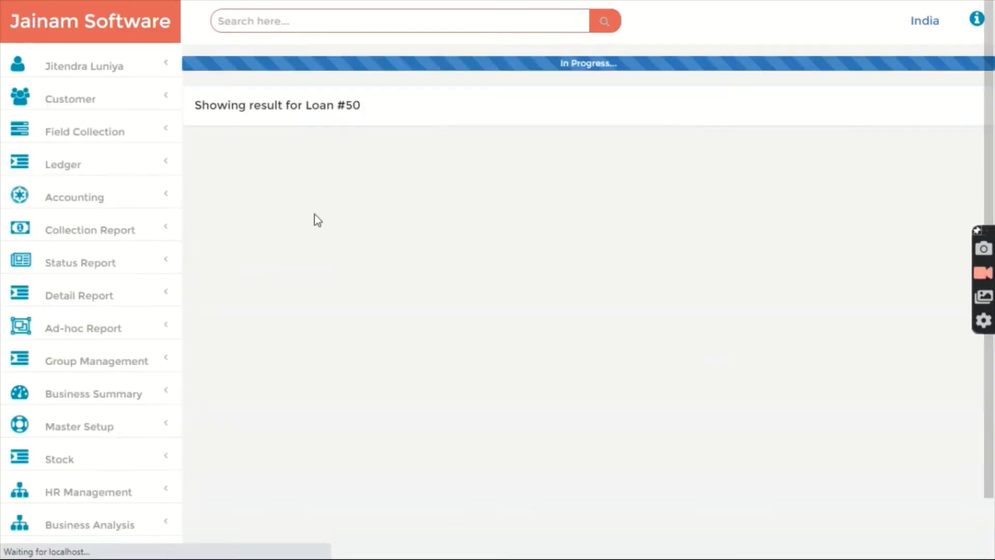
{"action": "scroll", "coordinate": [347, 207], "scroll_direction": "up", "scroll_amount": 2}
{"action": "scroll", "coordinate": [346, 133], "scroll_direction": "up", "scroll_amount": 3}
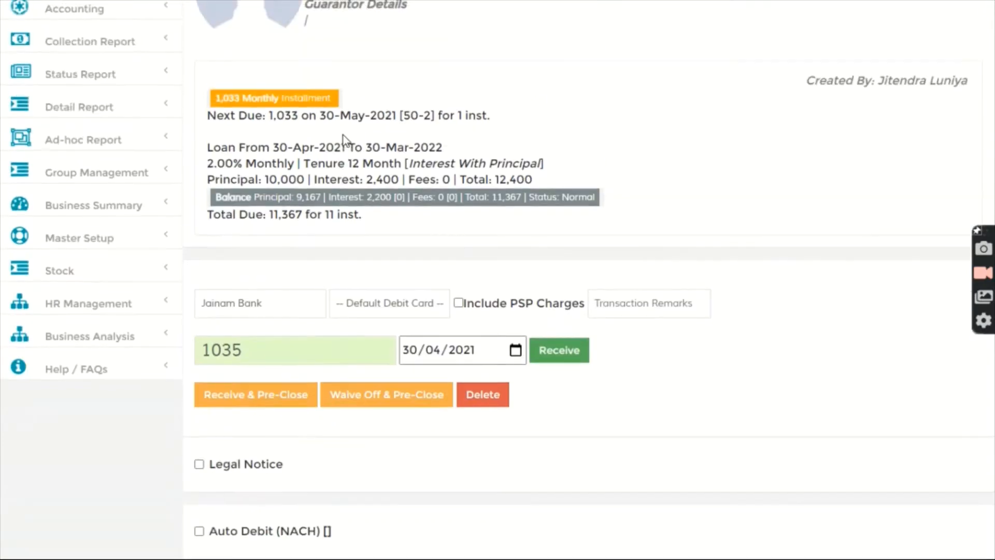
{"action": "left_click_drag", "start_coordinate": [297, 198], "coordinate": [314, 198]}
{"action": "scroll", "coordinate": [467, 230], "scroll_direction": "down", "scroll_amount": 1}
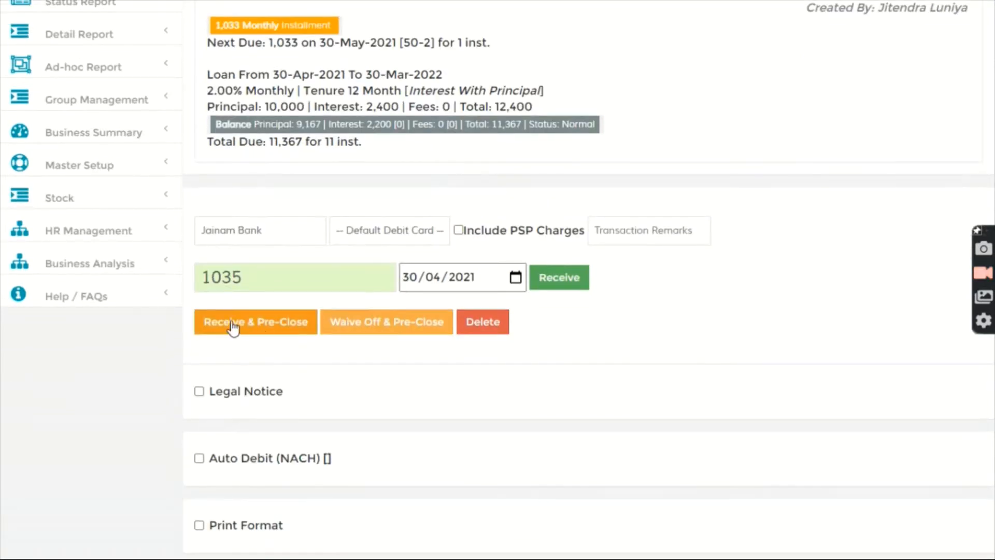
Step: Try to receive 1035 and pre-close the loan, and compare the amount with the balance principal
{"action": "left_click_drag", "start_coordinate": [255, 280], "coordinate": [200, 278]}
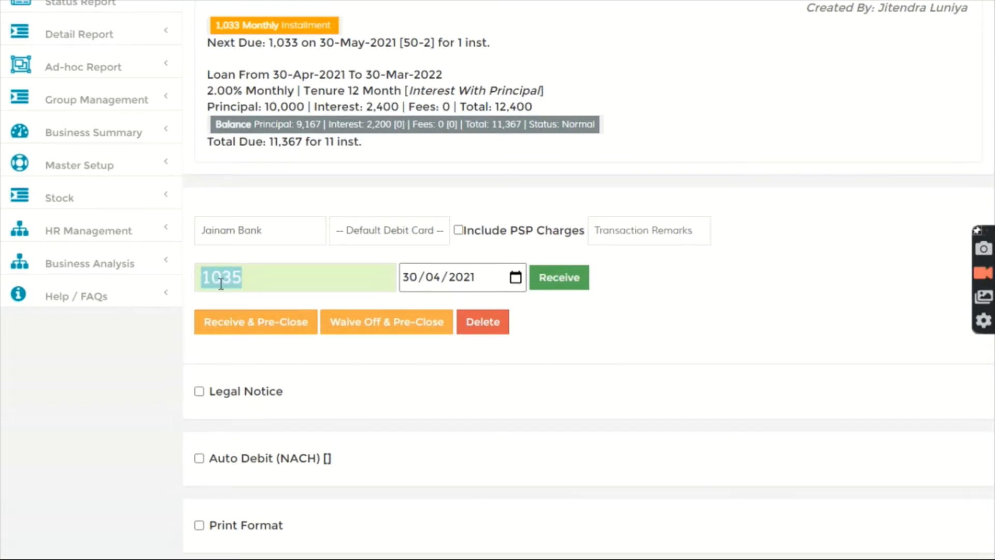
{"action": "left_click", "coordinate": [269, 181]}
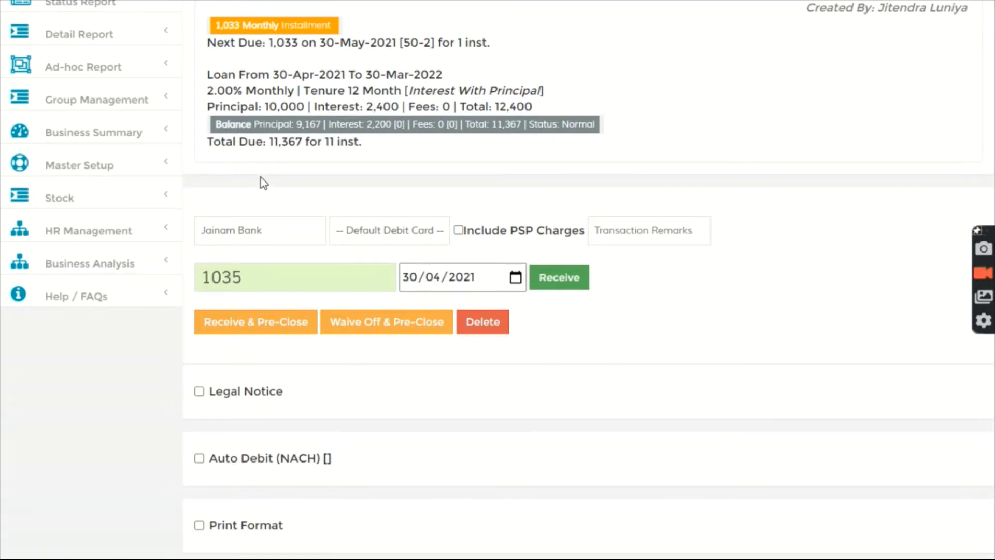
{"action": "left_click", "coordinate": [252, 325]}
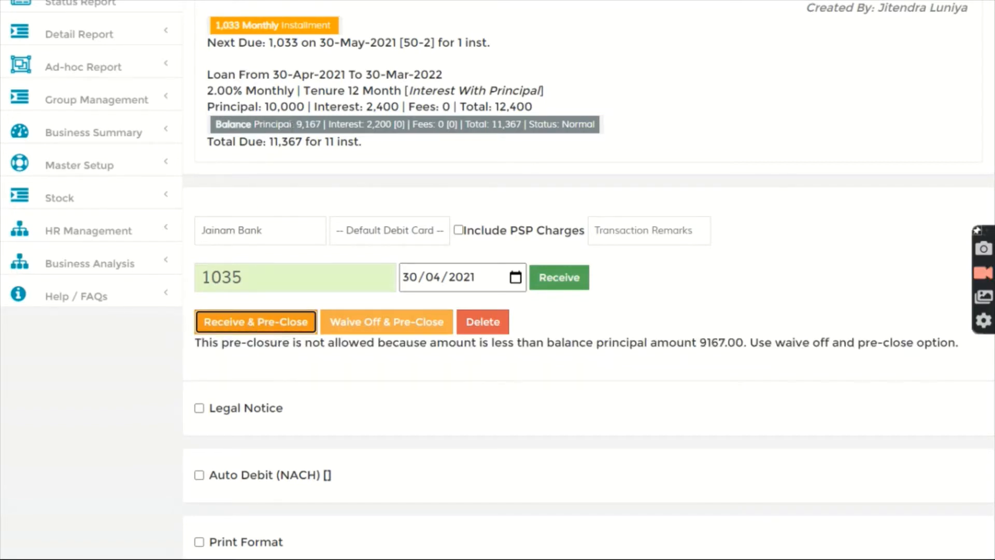
{"action": "left_click_drag", "start_coordinate": [298, 125], "coordinate": [318, 123]}
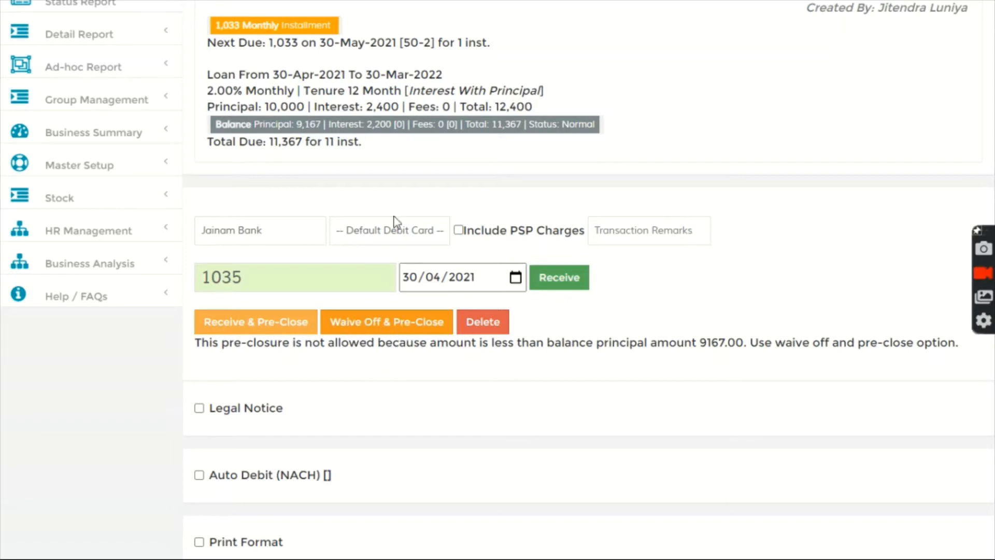
Step: Search for the same loan number again to refresh its payment form
{"action": "scroll", "coordinate": [410, 207], "scroll_direction": "up", "scroll_amount": 5}
{"action": "left_click", "coordinate": [305, 20]}
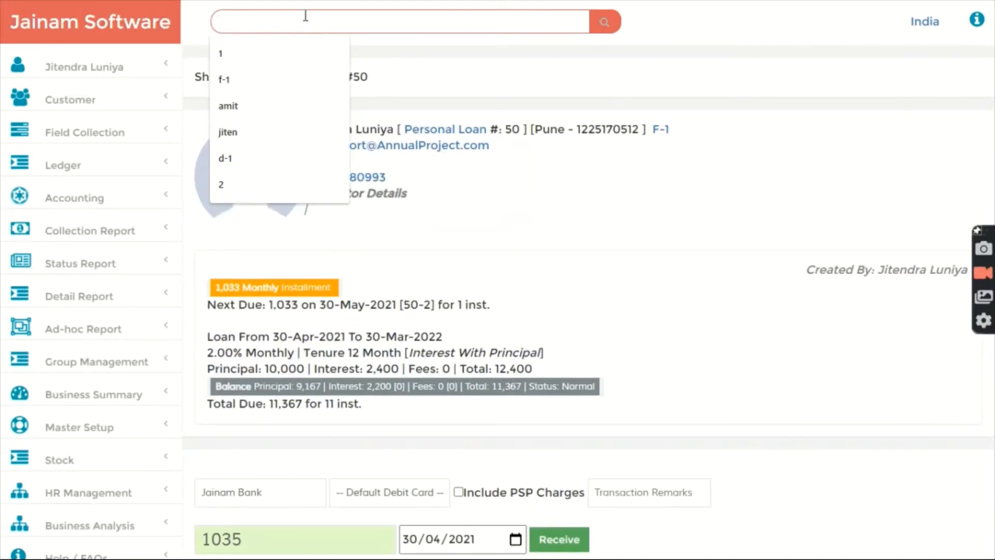
{"action": "type", "text": "50"}
{"action": "key", "text": "Return"}
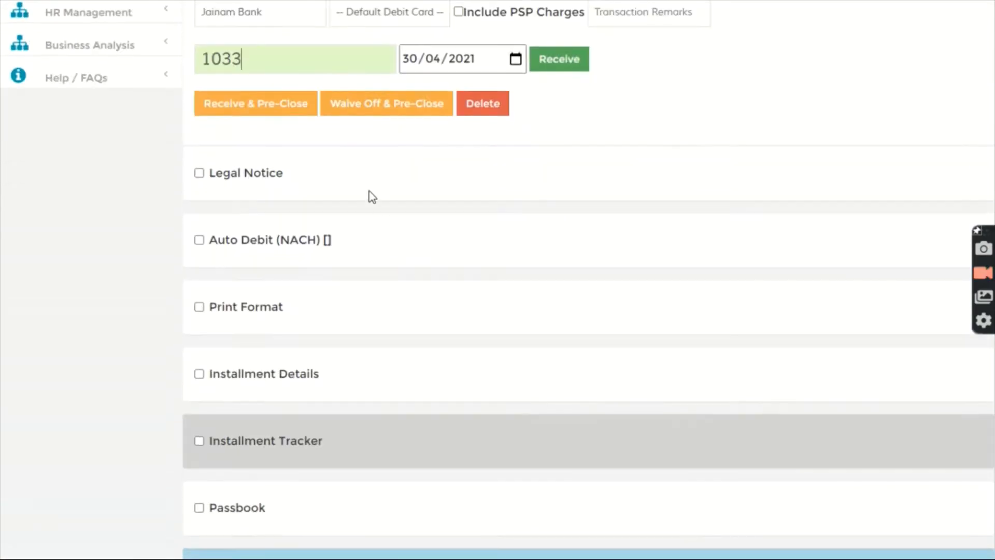
Step: Waive off the outstanding principal and pre-close the loan, accepting the waive-off confirmation
{"action": "scroll", "coordinate": [374, 192], "scroll_direction": "up", "scroll_amount": 1}
{"action": "left_click", "coordinate": [381, 179]}
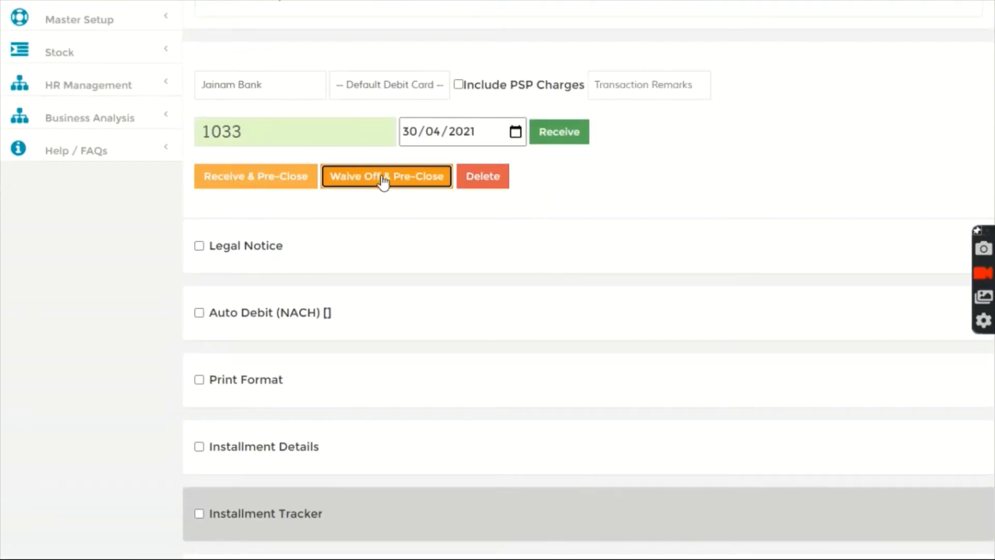
{"action": "scroll", "coordinate": [570, 249], "scroll_direction": "up", "scroll_amount": 3}
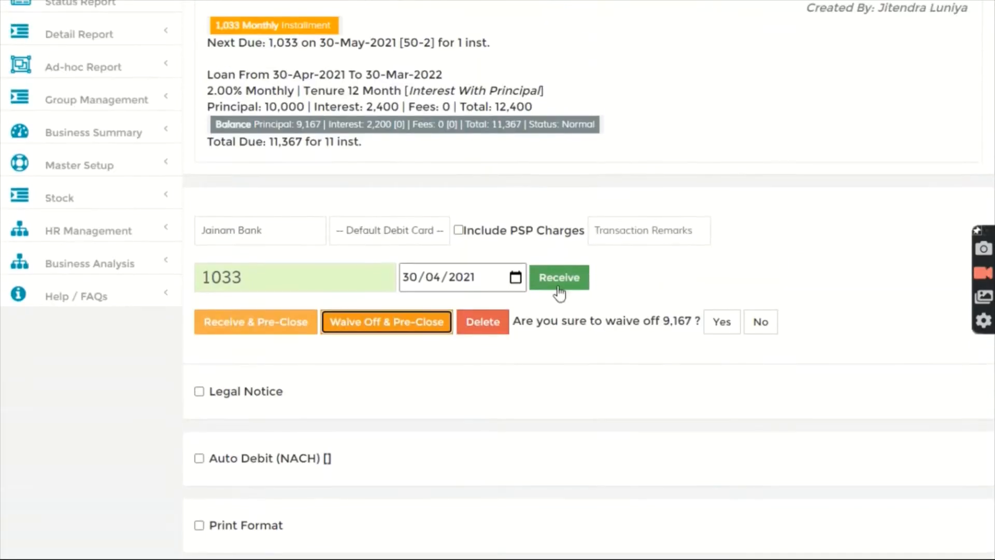
{"action": "left_click_drag", "start_coordinate": [523, 324], "coordinate": [693, 322]}
{"action": "left_click", "coordinate": [670, 325]}
{"action": "left_click", "coordinate": [639, 324]}
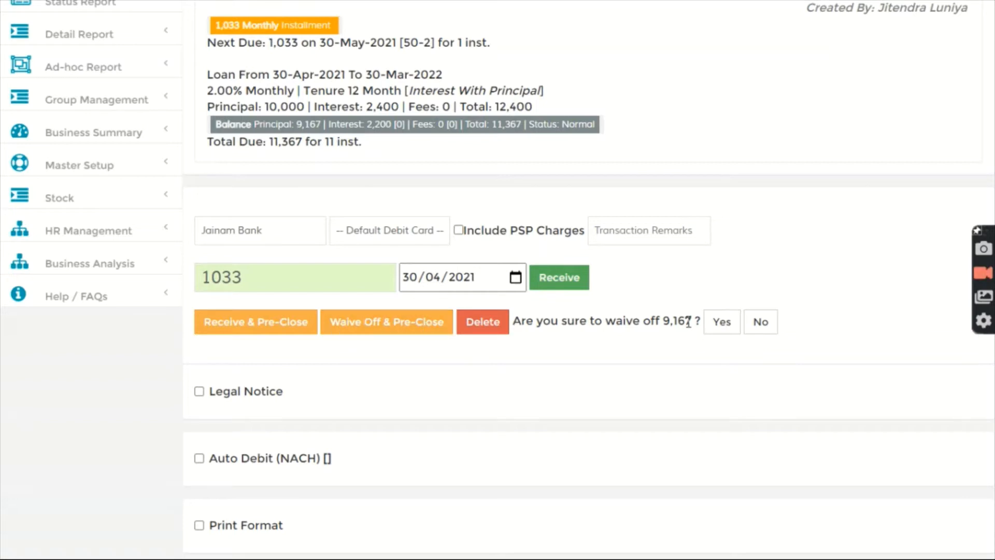
{"action": "left_click", "coordinate": [721, 322]}
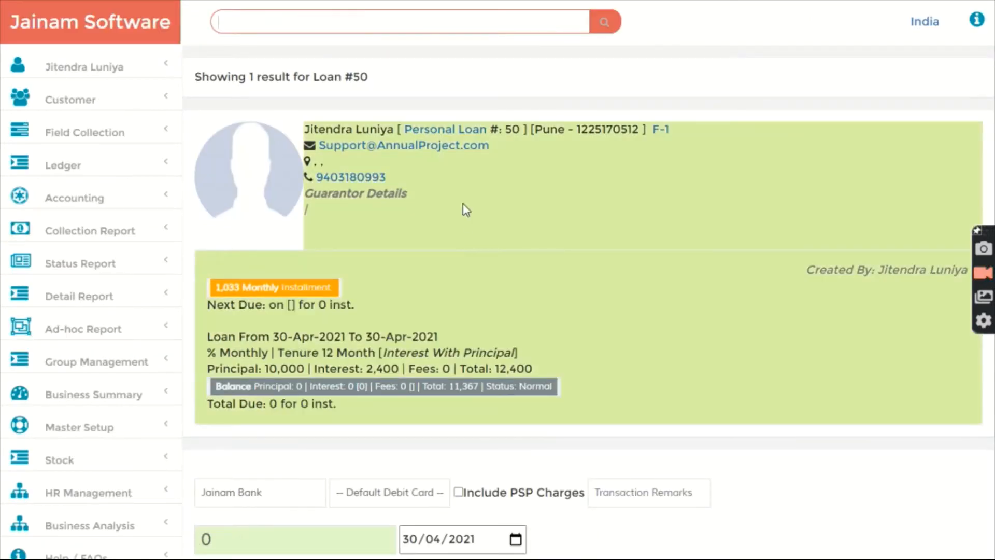
Step: Check the second installment's amount and principal in the Installment Tracker, then collapse the schedule
{"action": "scroll", "coordinate": [436, 271], "scroll_direction": "down", "scroll_amount": 10}
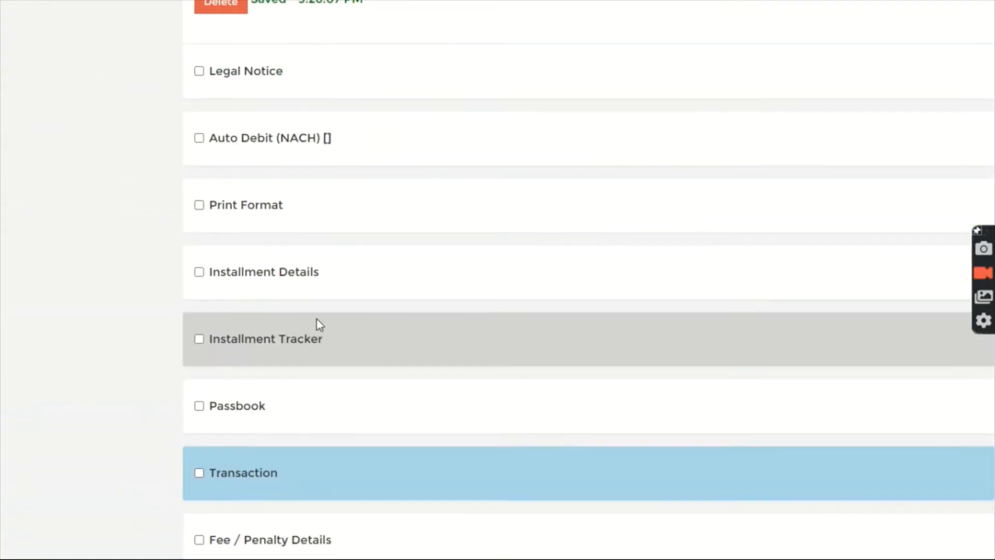
{"action": "left_click", "coordinate": [244, 344]}
{"action": "scroll", "coordinate": [319, 342], "scroll_direction": "down", "scroll_amount": 4}
{"action": "left_click_drag", "start_coordinate": [343, 227], "coordinate": [432, 228]}
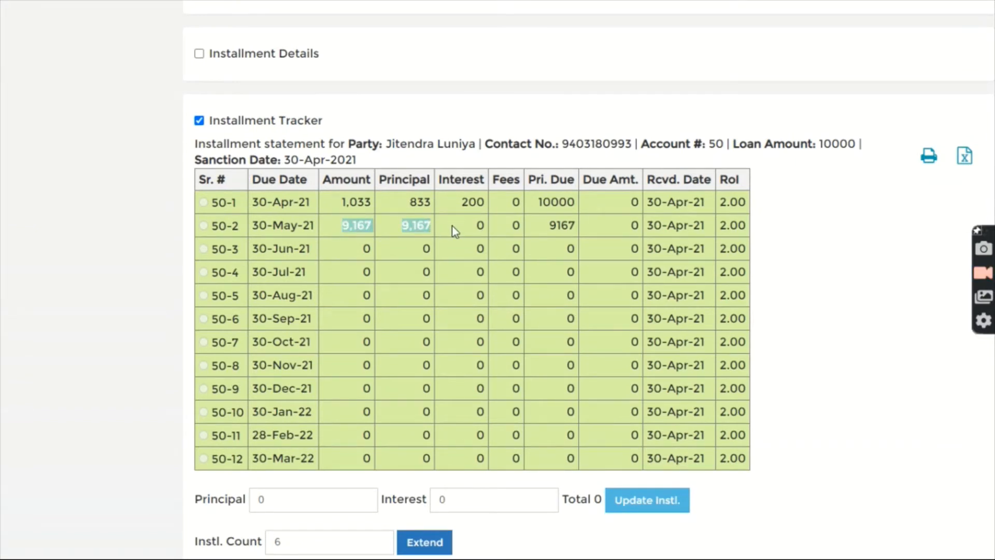
{"action": "left_click", "coordinate": [199, 120]}
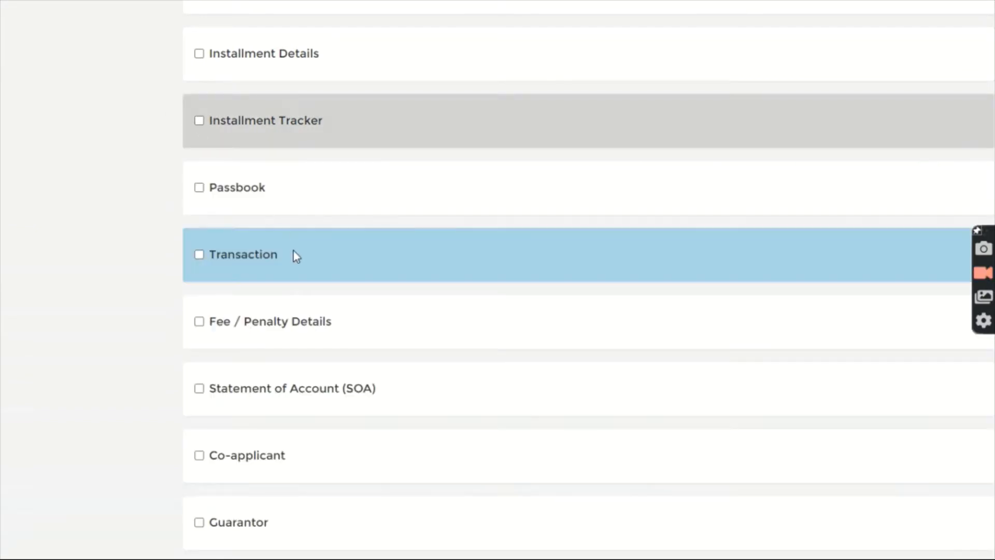
Step: Review the waive-off entry in the loan's transaction statement and the balances in the loan summary
{"action": "scroll", "coordinate": [294, 254], "scroll_direction": "down", "scroll_amount": 3}
{"action": "left_click", "coordinate": [200, 109]}
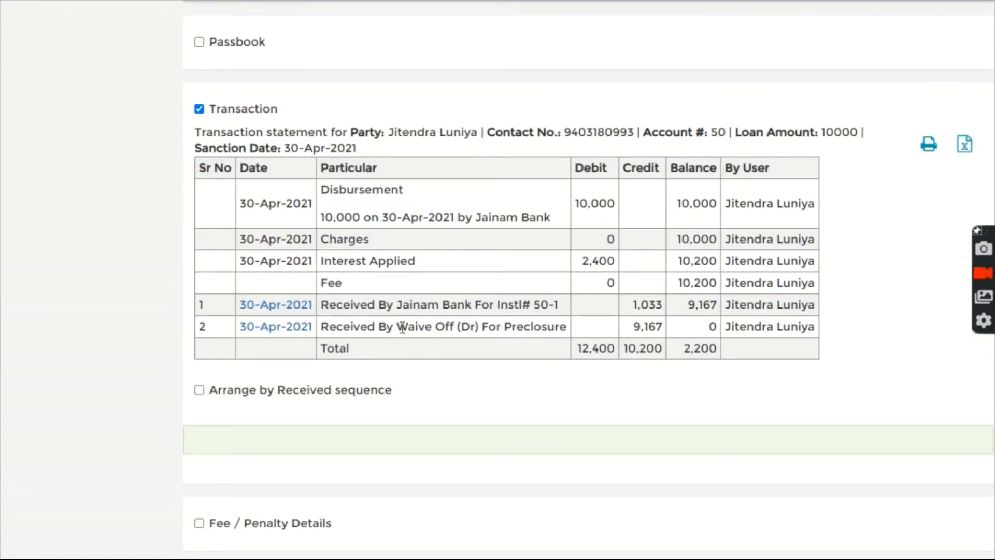
{"action": "left_click_drag", "start_coordinate": [402, 327], "coordinate": [490, 328]}
{"action": "left_click", "coordinate": [531, 328]}
{"action": "scroll", "coordinate": [587, 262], "scroll_direction": "up", "scroll_amount": 15}
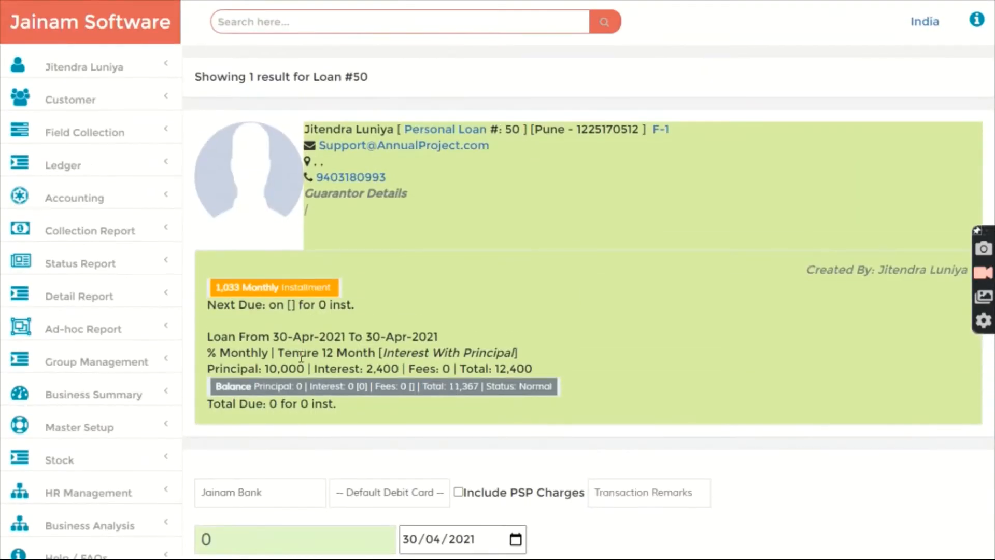
{"action": "scroll", "coordinate": [332, 353], "scroll_direction": "down", "scroll_amount": 3}
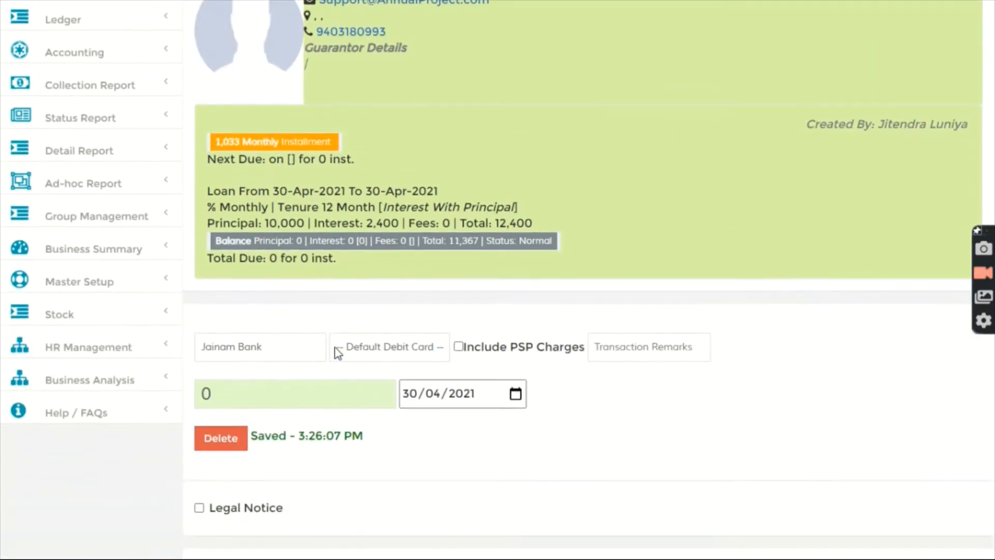
Step: Look up the customer by the folder code shown on the closed loan and open a new loan entry form
{"action": "scroll", "coordinate": [338, 352], "scroll_direction": "up", "scroll_amount": 3}
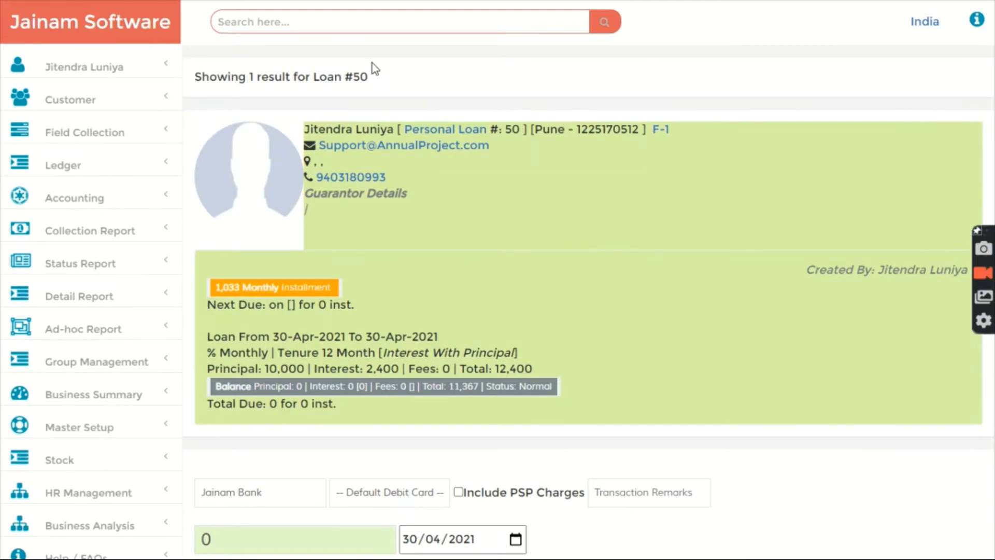
{"action": "left_click", "coordinate": [364, 23]}
{"action": "type", "text": "f-1"}
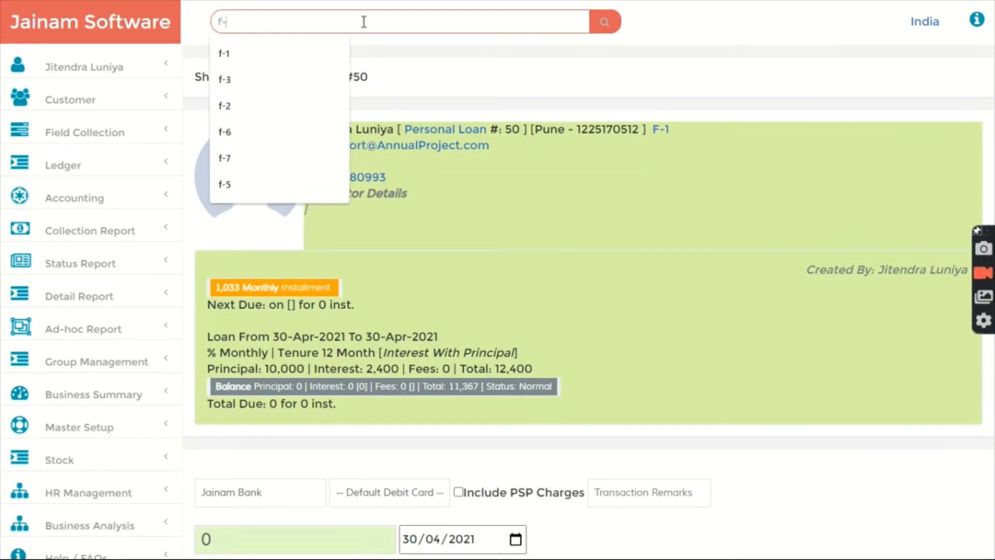
{"action": "key", "text": "Return"}
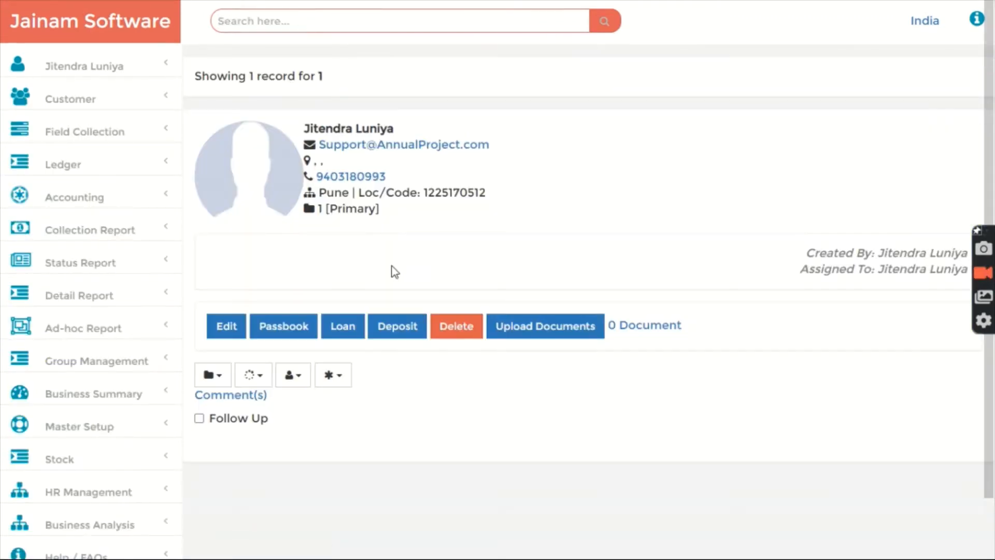
{"action": "left_click", "coordinate": [343, 327]}
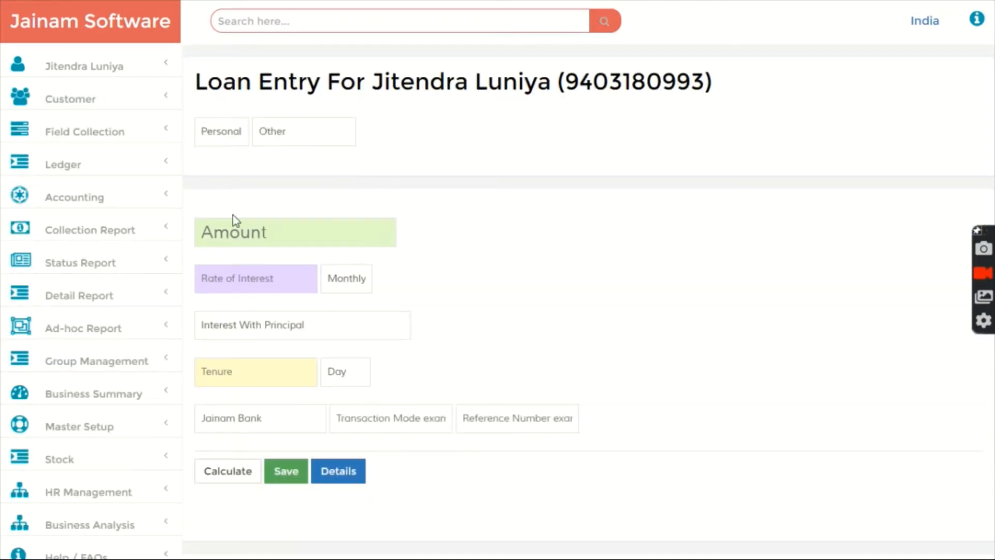
Step: Save a personal loan of 10000 at 2% monthly interest with a tenure of 12 months
{"action": "left_click", "coordinate": [234, 231]}
{"action": "type", "text": "10000"}
{"action": "key", "text": "Tab"}
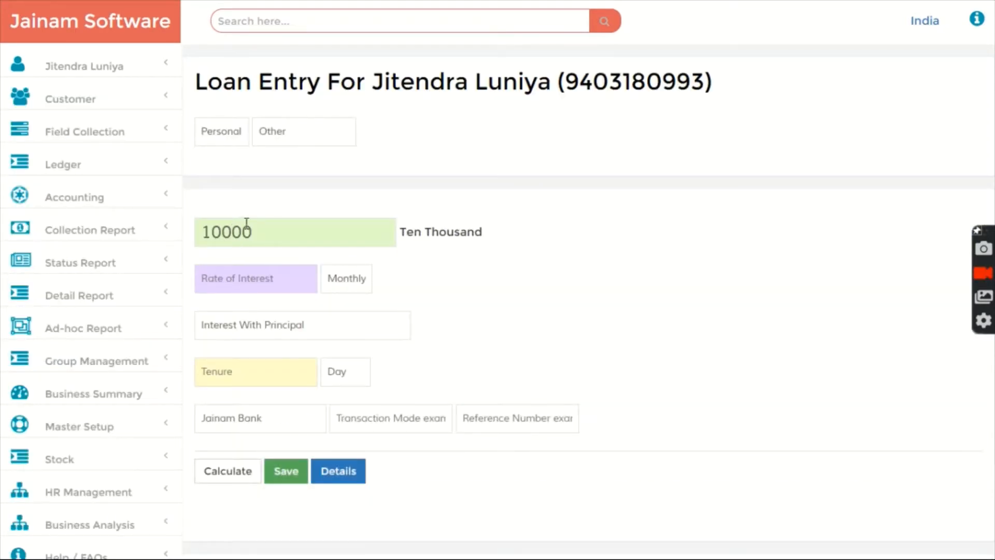
{"action": "type", "text": "2"}
{"action": "left_click", "coordinate": [257, 378]}
{"action": "type", "text": "12"}
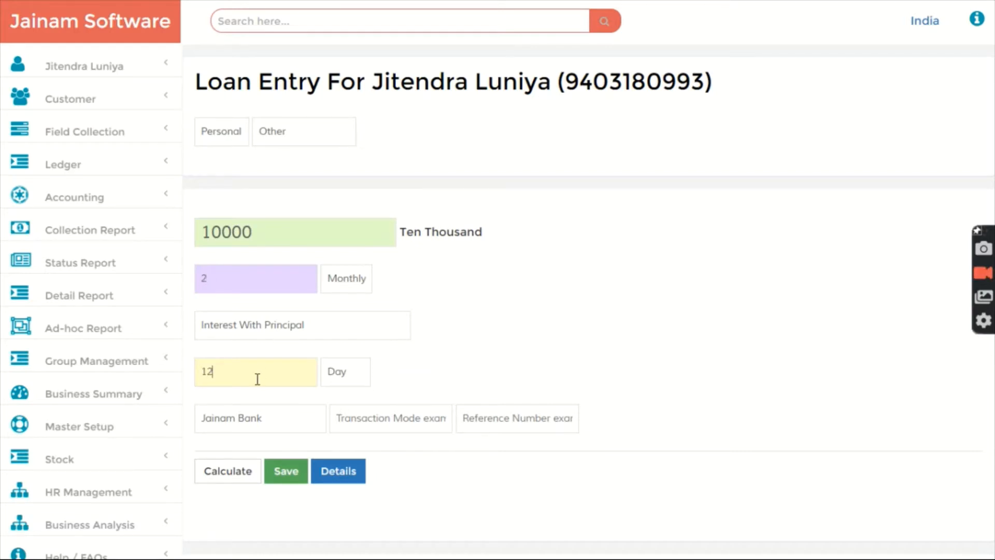
{"action": "left_click", "coordinate": [285, 471]}
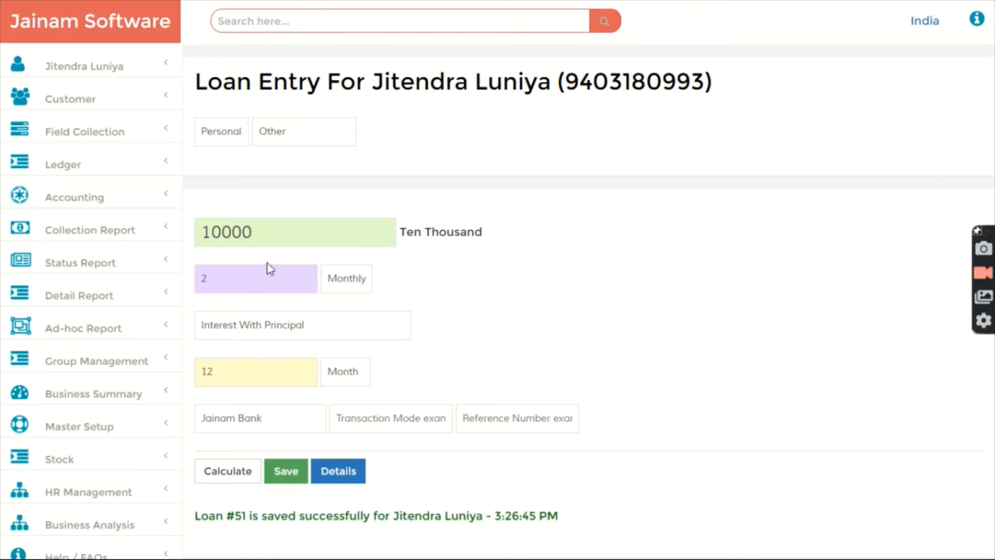
Step: Look up the newly saved loan by its number and receive its first installment of 1033
{"action": "left_click", "coordinate": [280, 23]}
{"action": "type", "text": "51"}
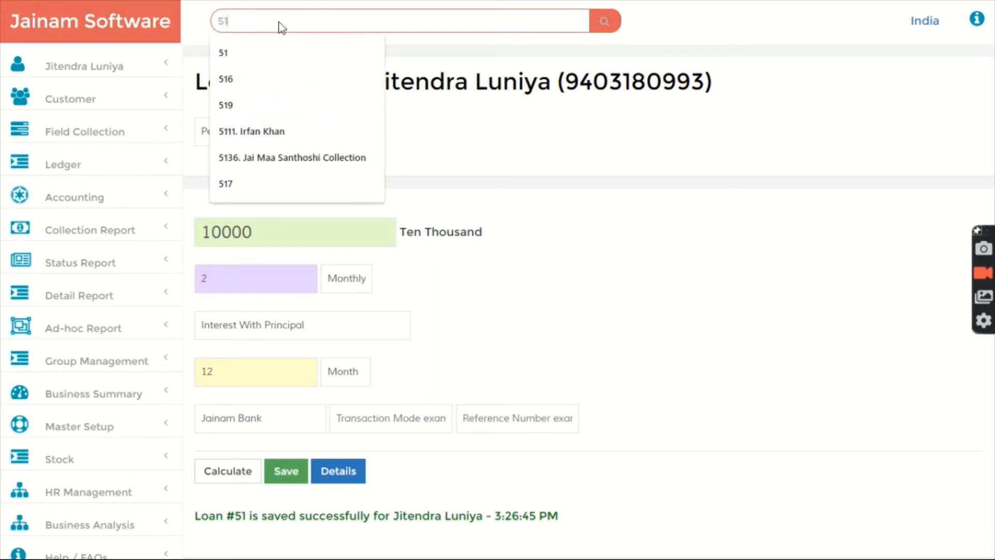
{"action": "key", "text": "Return"}
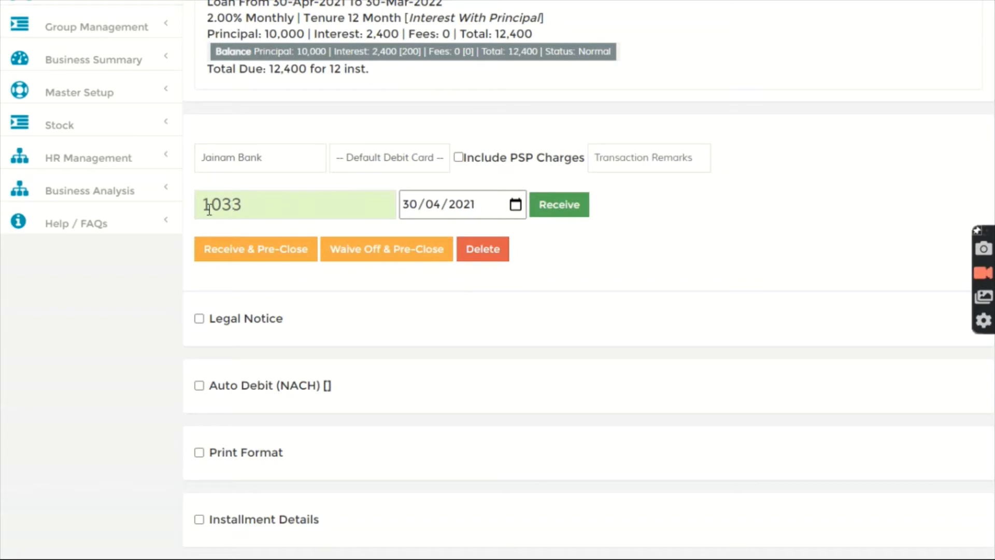
{"action": "left_click", "coordinate": [558, 205]}
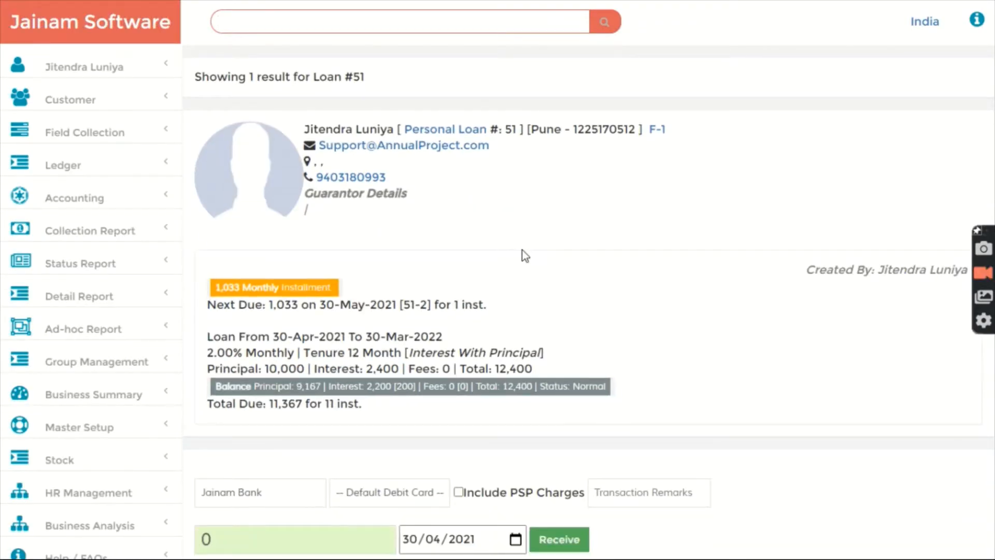
Step: Search for the same loan number again to reload its balances and payment form
{"action": "scroll", "coordinate": [529, 245], "scroll_direction": "down", "scroll_amount": 3}
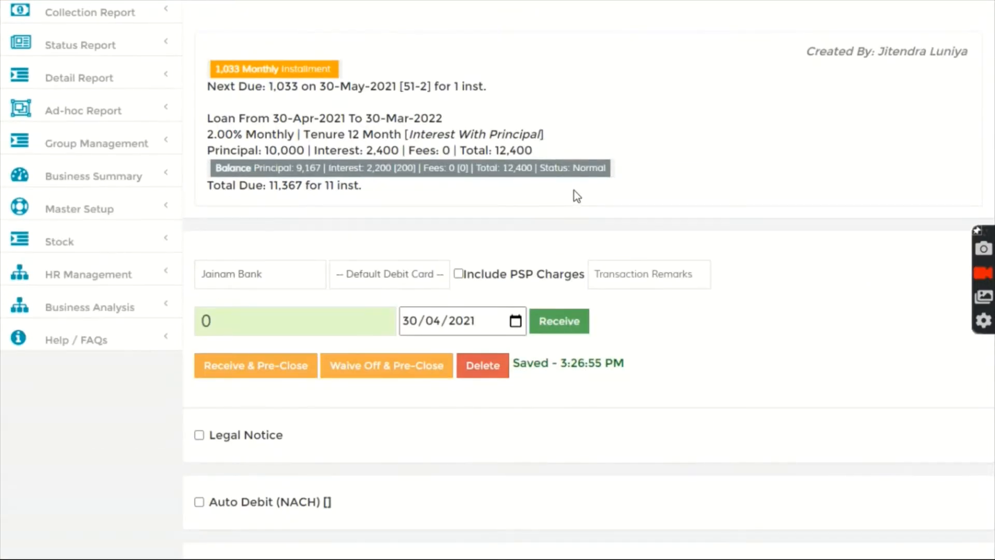
{"action": "scroll", "coordinate": [574, 191], "scroll_direction": "up", "scroll_amount": 3}
{"action": "left_click", "coordinate": [354, 14]}
{"action": "type", "text": "4"}
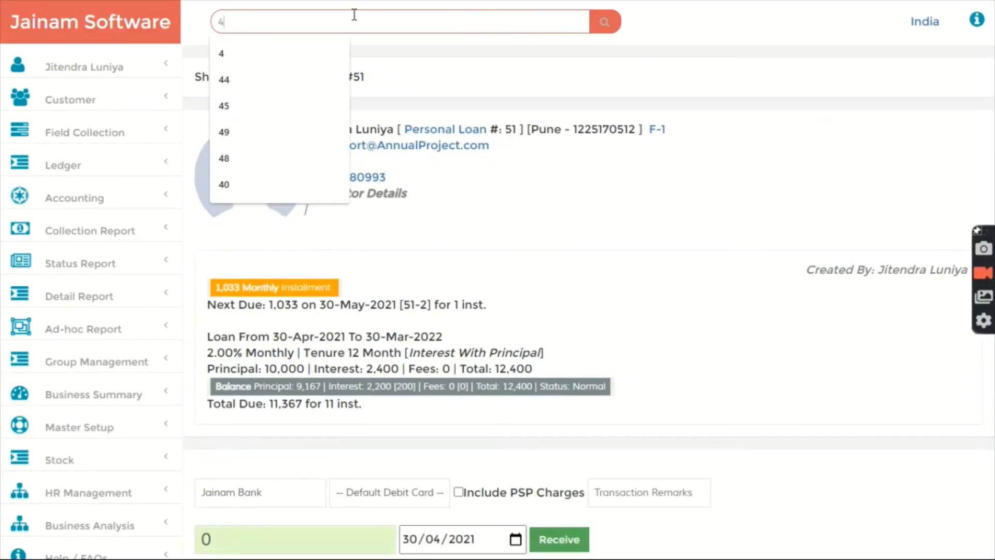
{"action": "key", "text": "BackSpace"}
{"action": "type", "text": "51"}
{"action": "key", "text": "Return"}
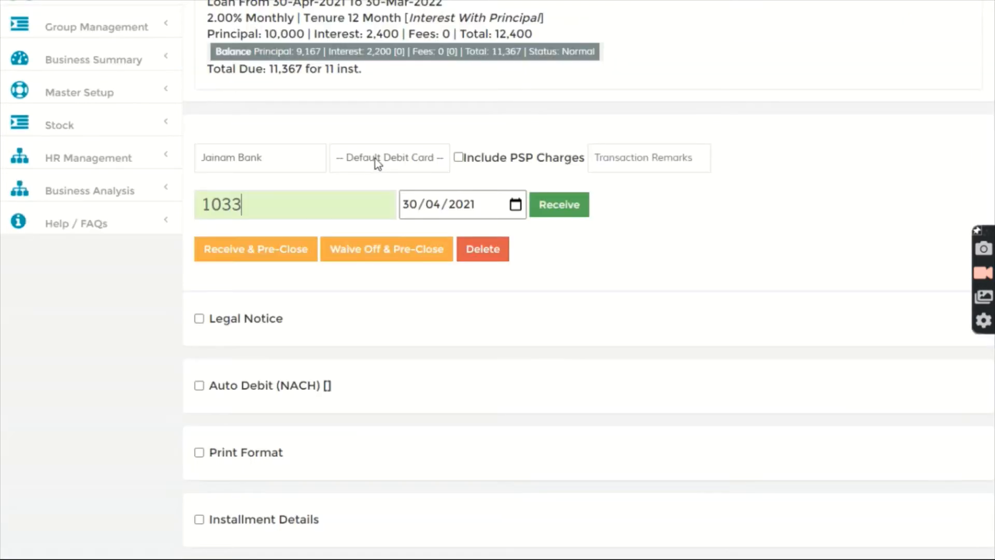
Step: Review the loan's principal, interest and total balances against the suggested installment amount
{"action": "scroll", "coordinate": [330, 130], "scroll_direction": "up", "scroll_amount": 1}
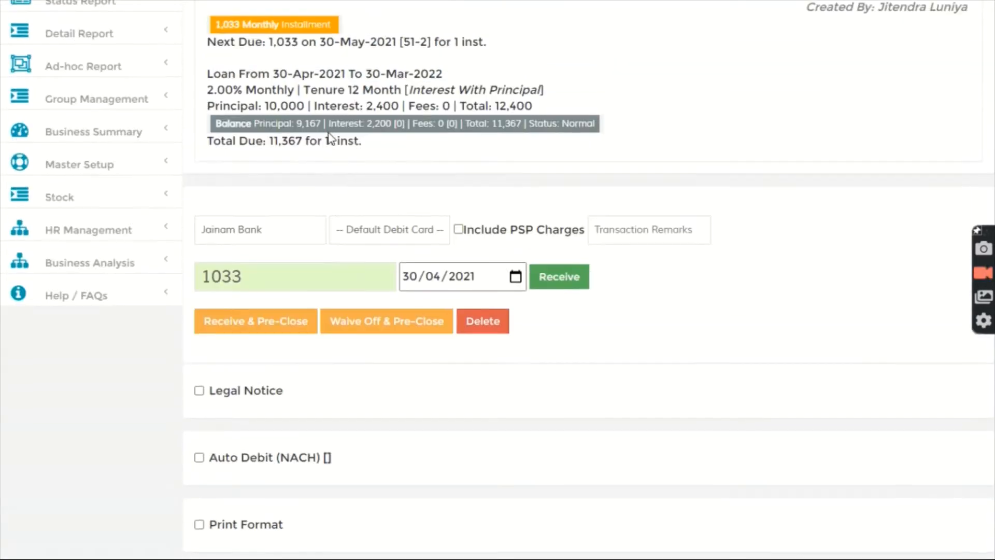
{"action": "left_click_drag", "start_coordinate": [265, 106], "coordinate": [304, 106]}
{"action": "left_click", "coordinate": [296, 173]}
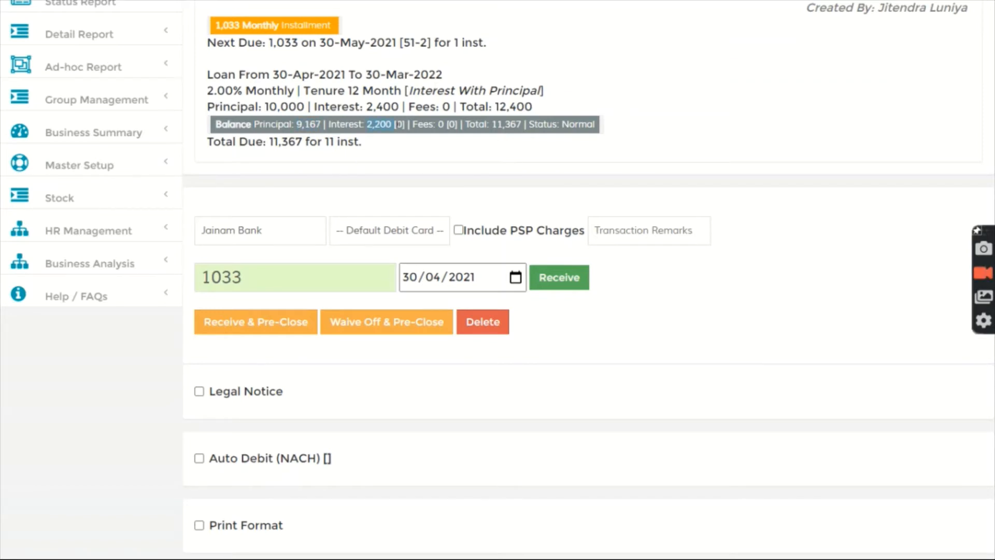
{"action": "left_click_drag", "start_coordinate": [388, 124], "coordinate": [393, 124]}
{"action": "left_click_drag", "start_coordinate": [264, 278], "coordinate": [200, 278]}
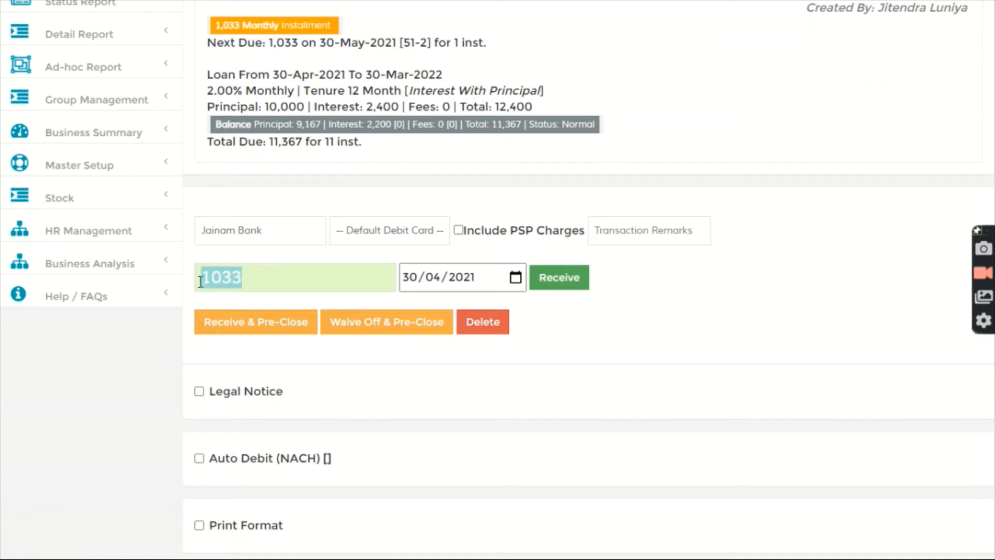
{"action": "left_click", "coordinate": [523, 145]}
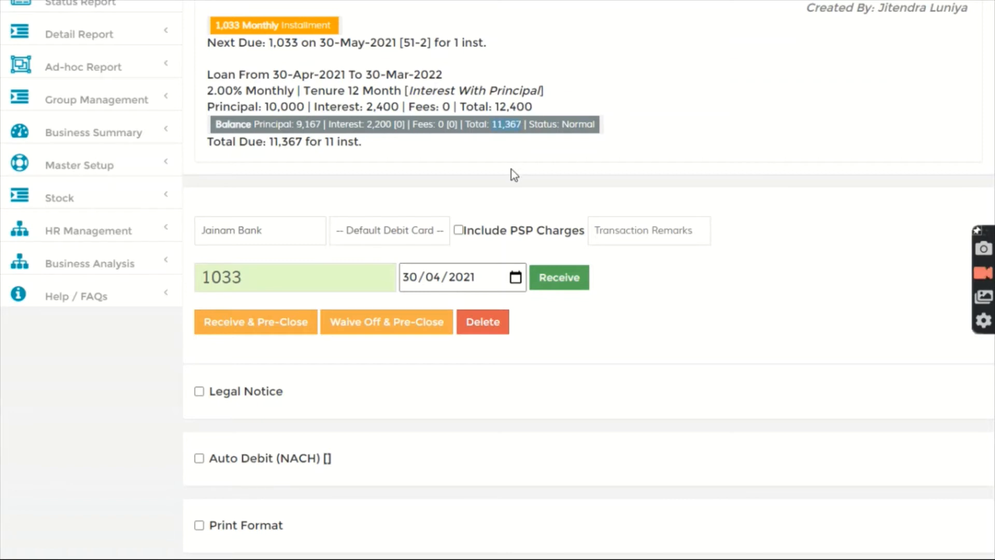
{"action": "left_click", "coordinate": [495, 140]}
Step: Set the received amount to 10000, then receive it and pre-close the loan, accepting the pre-closure confirmation
{"action": "left_click_drag", "start_coordinate": [248, 277], "coordinate": [170, 278]}
{"action": "type", "text": "1"}
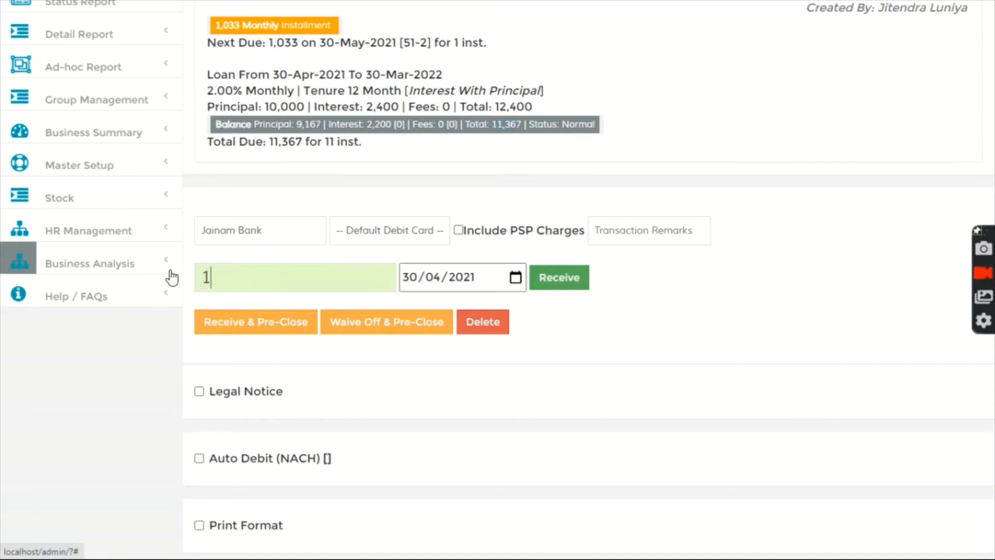
{"action": "type", "text": "0000"}
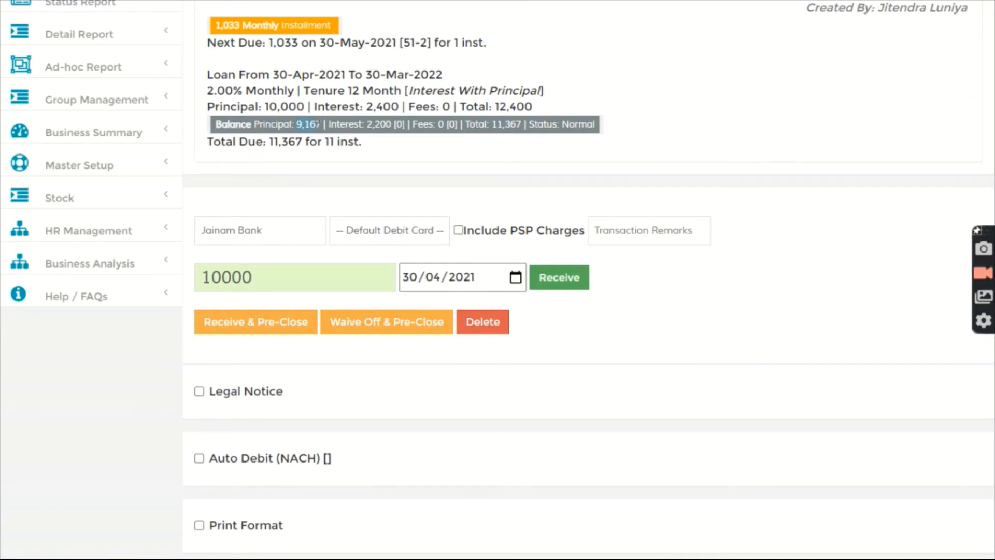
{"action": "left_click_drag", "start_coordinate": [254, 274], "coordinate": [199, 281]}
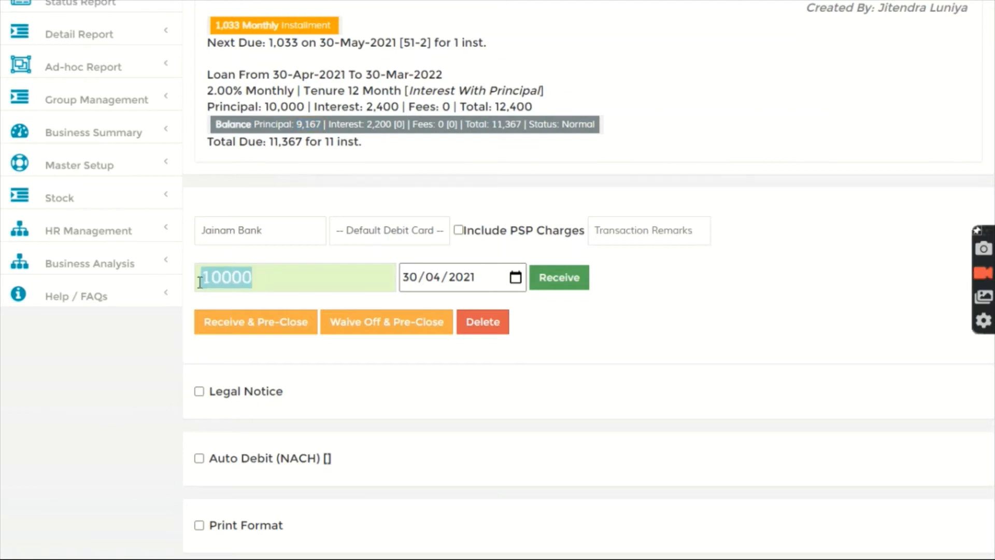
{"action": "left_click", "coordinate": [254, 178]}
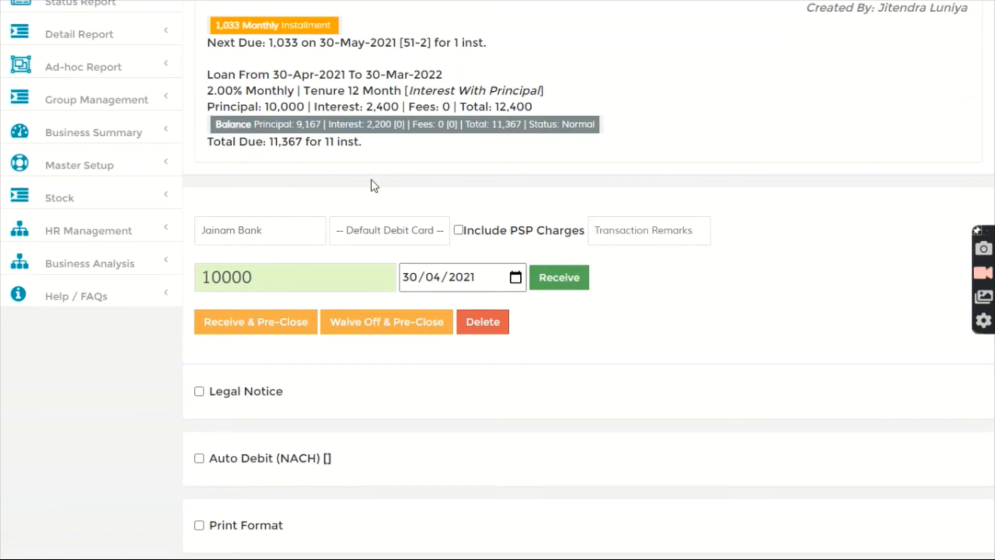
{"action": "left_click", "coordinate": [263, 327]}
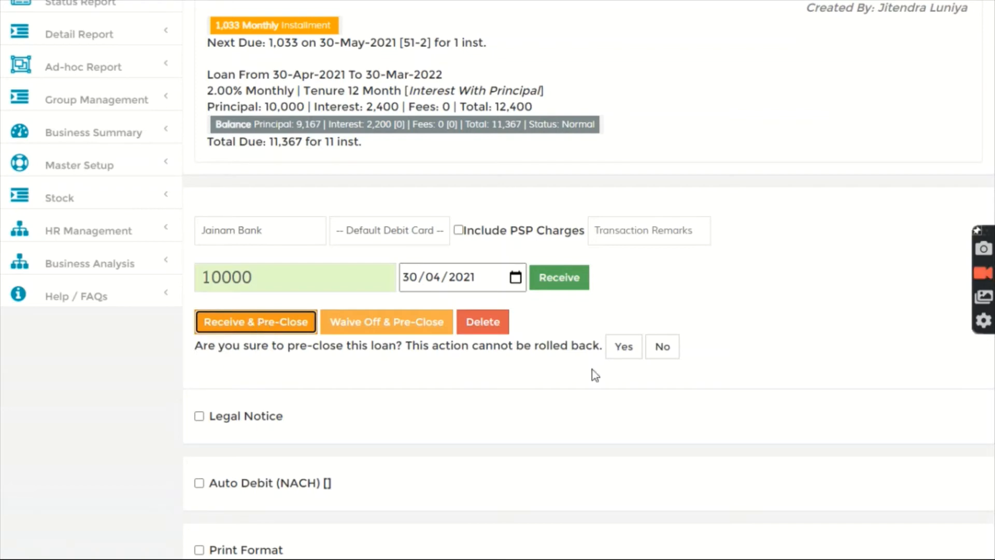
{"action": "left_click", "coordinate": [624, 347]}
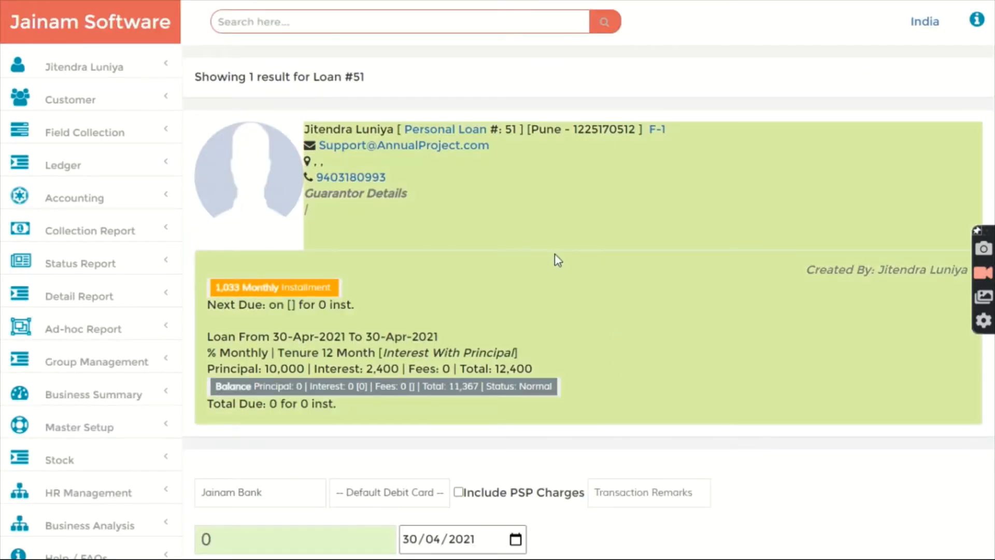
Step: Check the second installment's amount, principal and interest in the Installment Tracker, then collapse the schedule
{"action": "scroll", "coordinate": [556, 253], "scroll_direction": "down", "scroll_amount": 5}
{"action": "scroll", "coordinate": [466, 301], "scroll_direction": "down", "scroll_amount": 4}
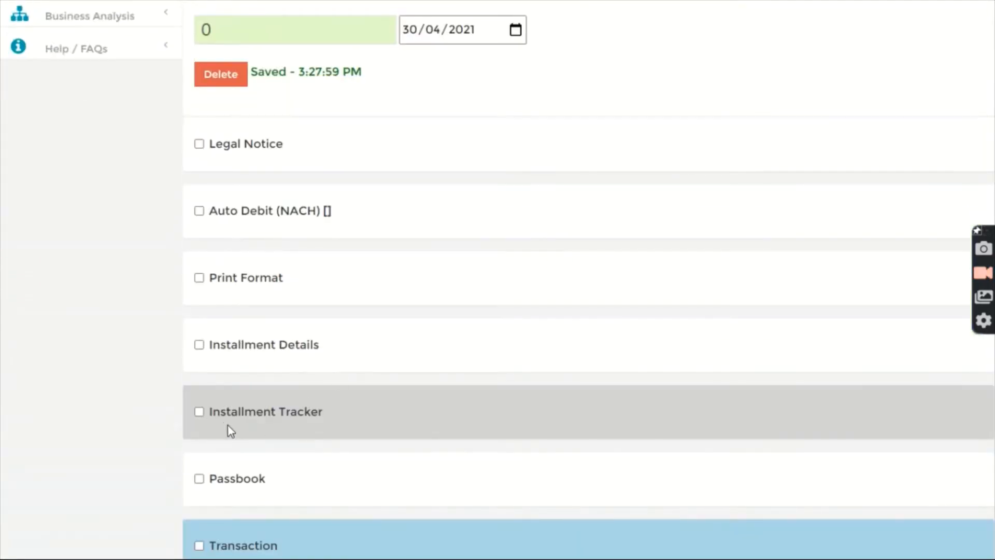
{"action": "left_click", "coordinate": [240, 417]}
{"action": "scroll", "coordinate": [505, 320], "scroll_direction": "down", "scroll_amount": 4}
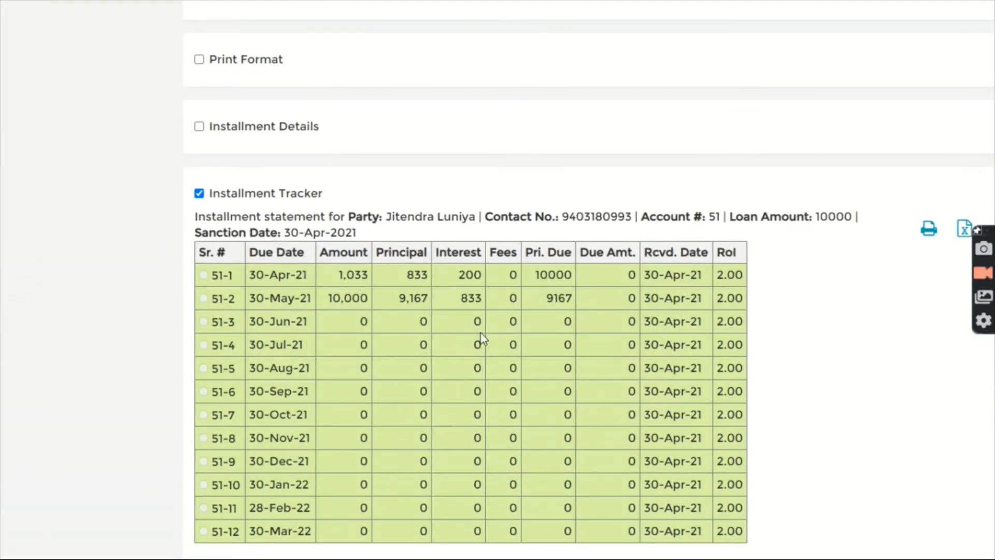
{"action": "double_click", "coordinate": [357, 298]}
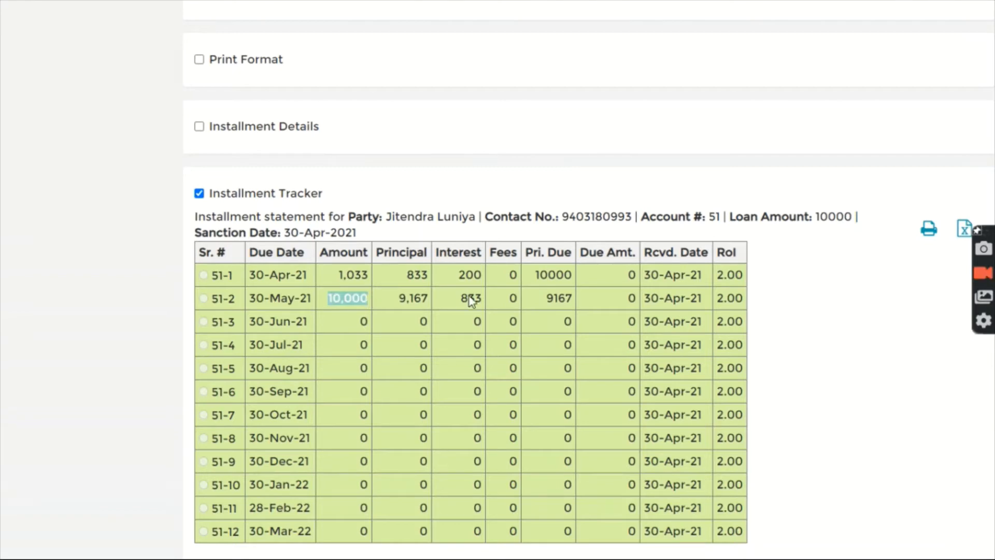
{"action": "left_click", "coordinate": [429, 296]}
{"action": "left_click_drag", "start_coordinate": [399, 298], "coordinate": [484, 299]}
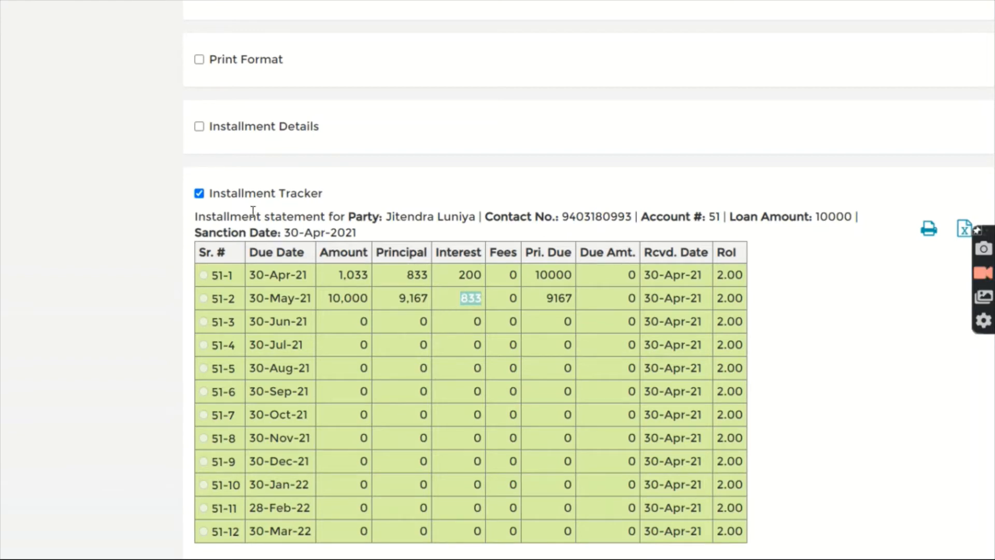
{"action": "left_click", "coordinate": [247, 195]}
Step: Review the preclosure receipt in the loan's transaction statement and the balances in the loan summary
{"action": "scroll", "coordinate": [270, 244], "scroll_direction": "down", "scroll_amount": 3}
{"action": "left_click", "coordinate": [237, 204]}
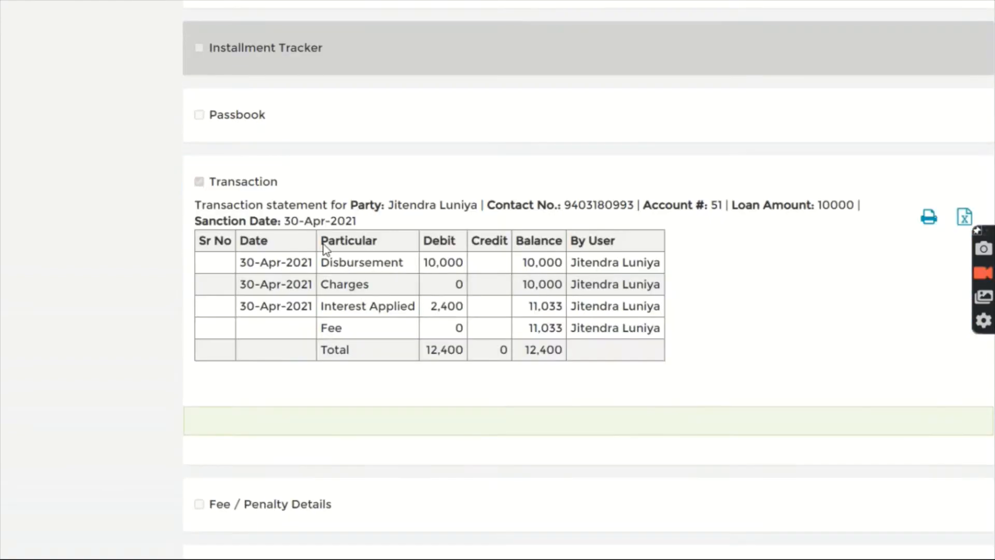
{"action": "left_click_drag", "start_coordinate": [620, 399], "coordinate": [662, 406]}
{"action": "left_click", "coordinate": [534, 391]}
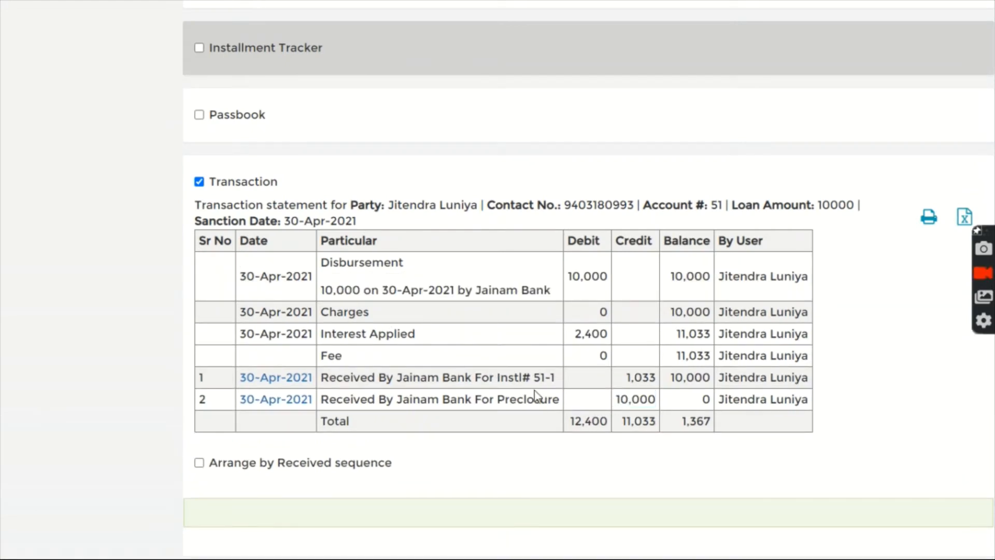
{"action": "left_click_drag", "start_coordinate": [410, 399], "coordinate": [556, 415]}
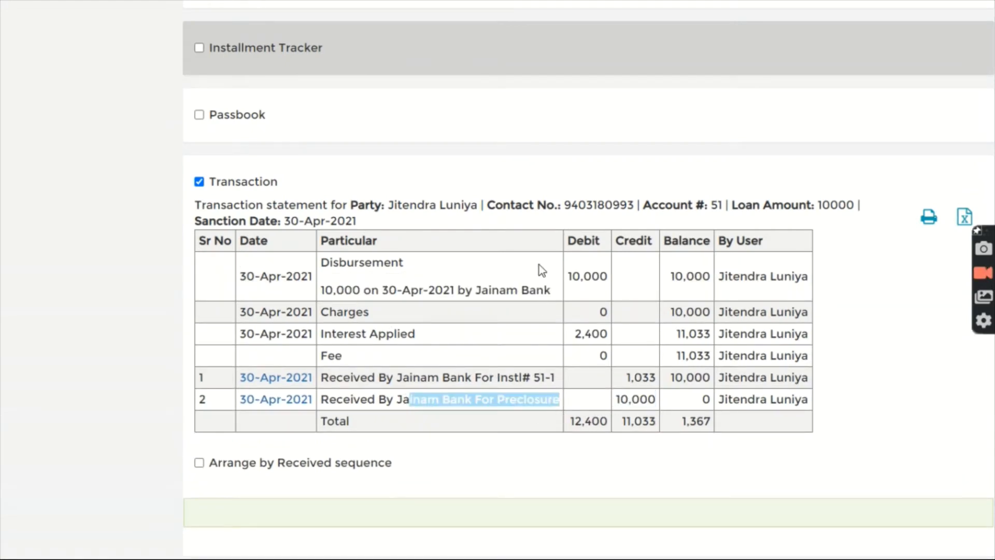
{"action": "scroll", "coordinate": [539, 265], "scroll_direction": "up", "scroll_amount": 15}
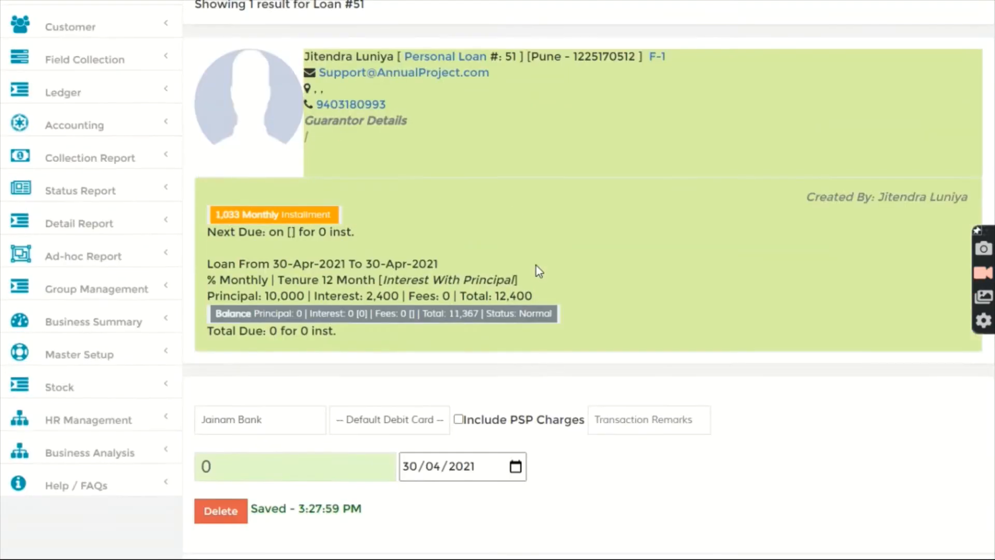
{"action": "scroll", "coordinate": [477, 249], "scroll_direction": "up", "scroll_amount": 2}
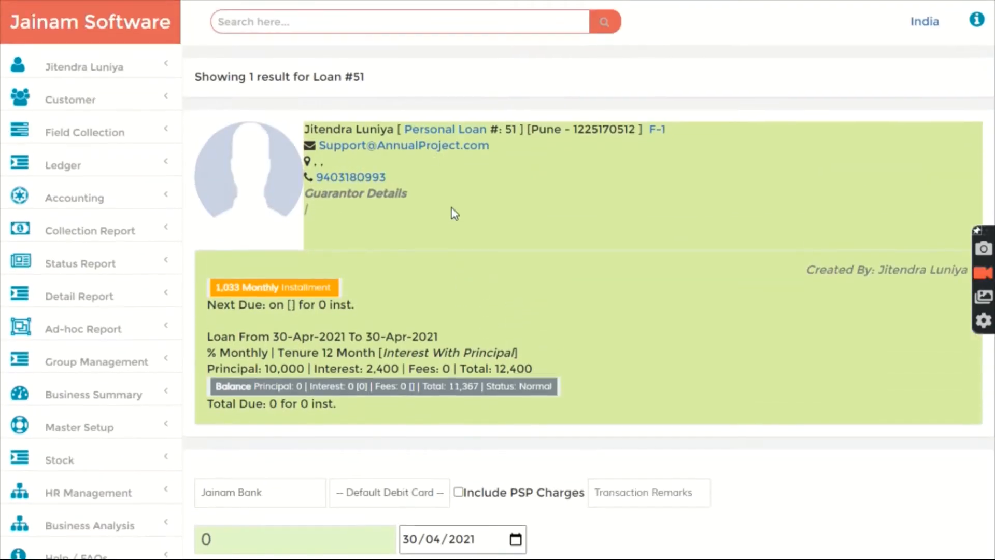
Step: Search for the customer's folder code again and open another blank loan entry form
{"action": "left_click", "coordinate": [342, 20]}
{"action": "type", "text": "f-1"}
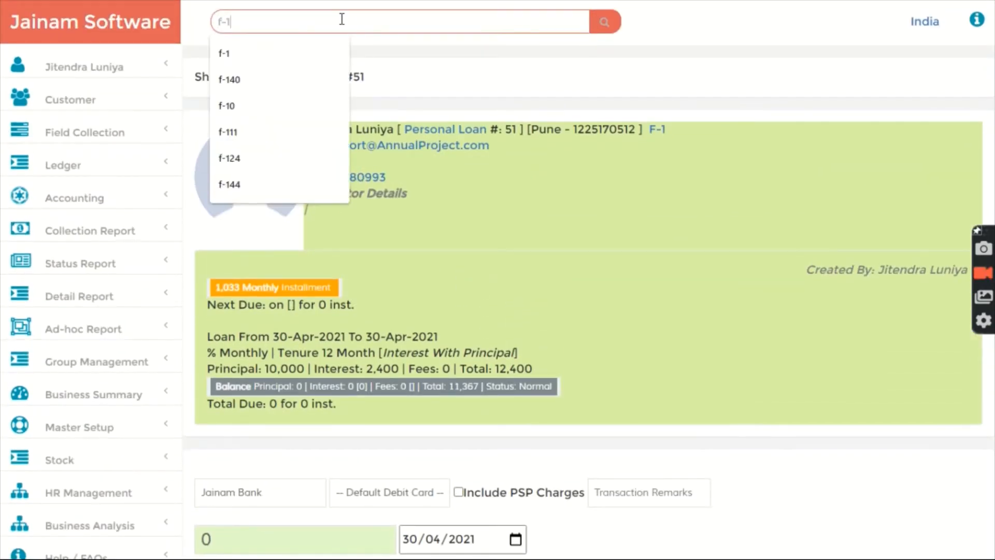
{"action": "key", "text": "Return"}
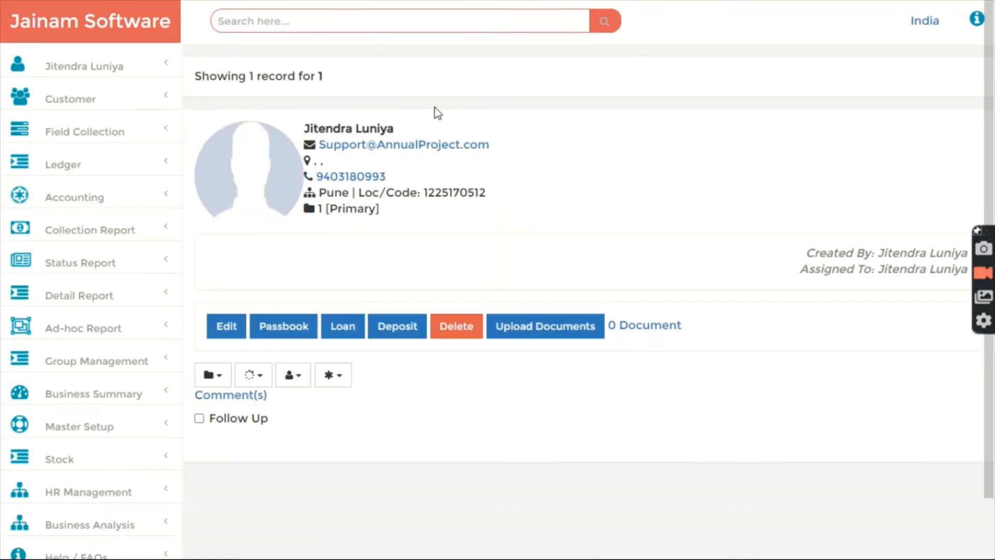
{"action": "left_click", "coordinate": [343, 324]}
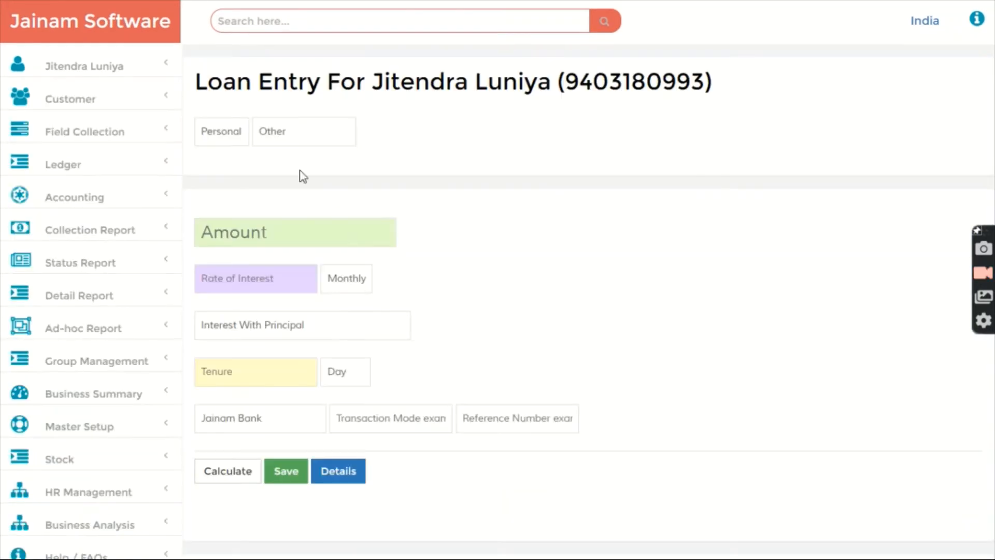
Step: Enter a personal loan of 10000 at 2 monthly interest with a 12-month tenure and save it
{"action": "left_click", "coordinate": [242, 232]}
{"action": "type", "text": "10000"}
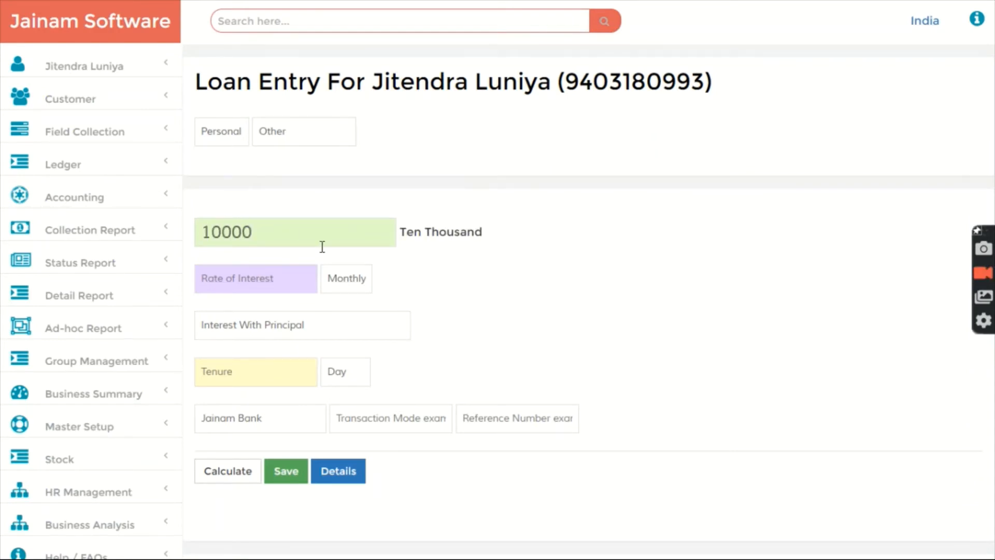
{"action": "type", "text": "2"}
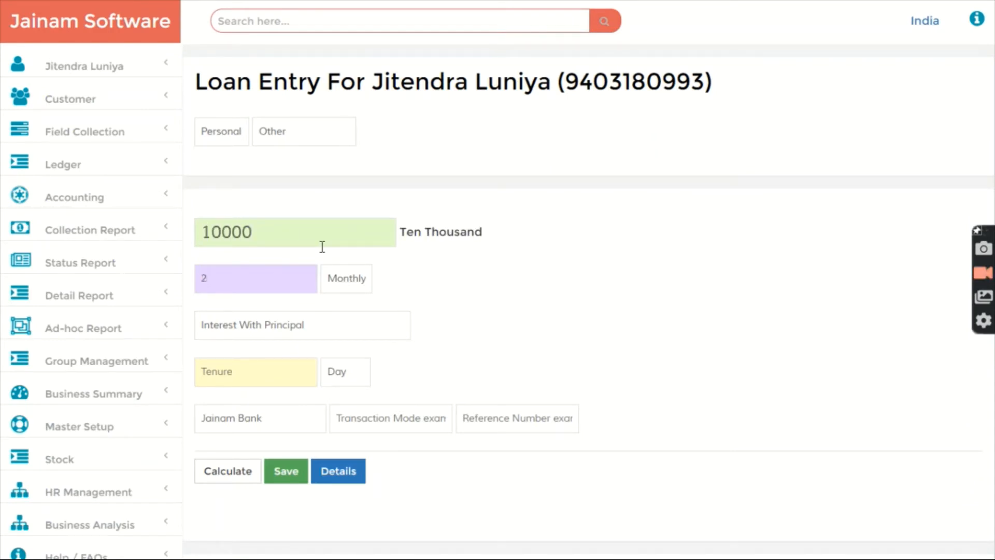
{"action": "left_click", "coordinate": [250, 372]}
{"action": "type", "text": "12"}
{"action": "key", "text": "Tab"}
{"action": "key", "text": "m"}
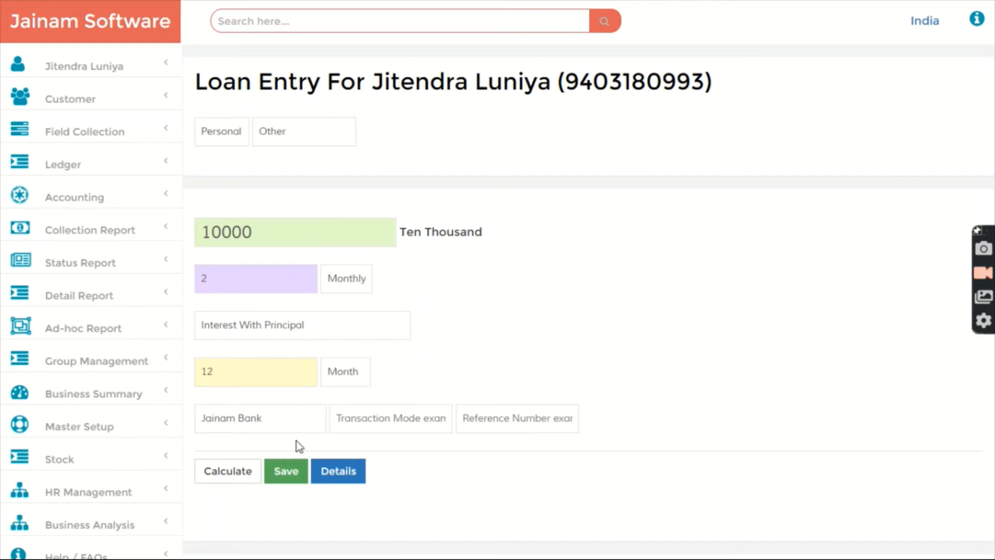
{"action": "left_click", "coordinate": [288, 472]}
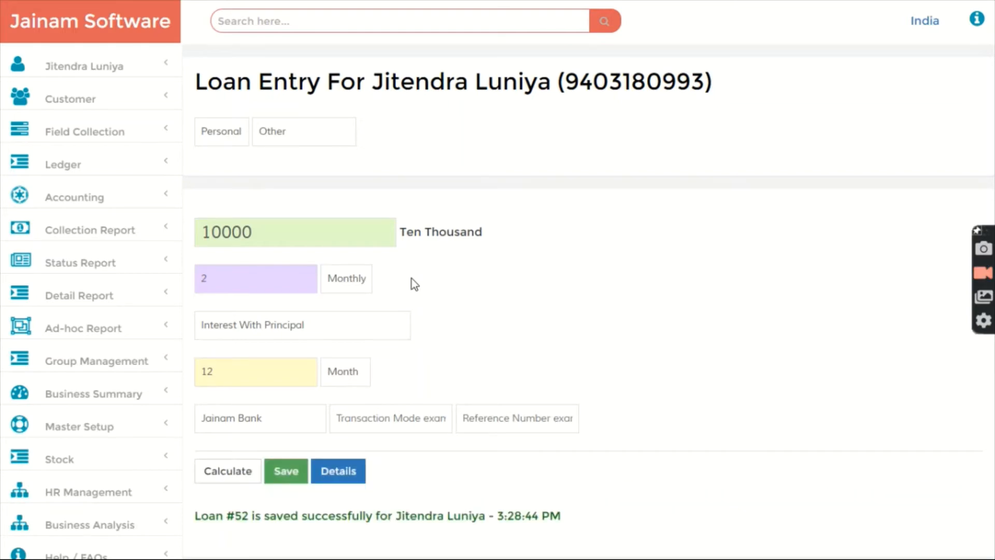
Step: Search for the newly saved loan by its number and receive its first installment of 1033 dated 30/04/2021
{"action": "left_click", "coordinate": [318, 24]}
{"action": "type", "text": "52"}
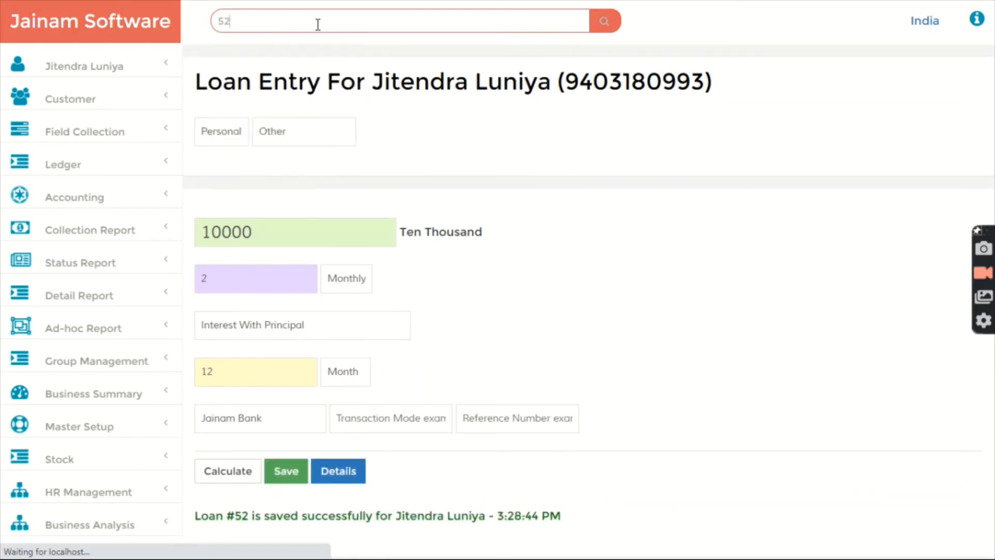
{"action": "key", "text": "Return"}
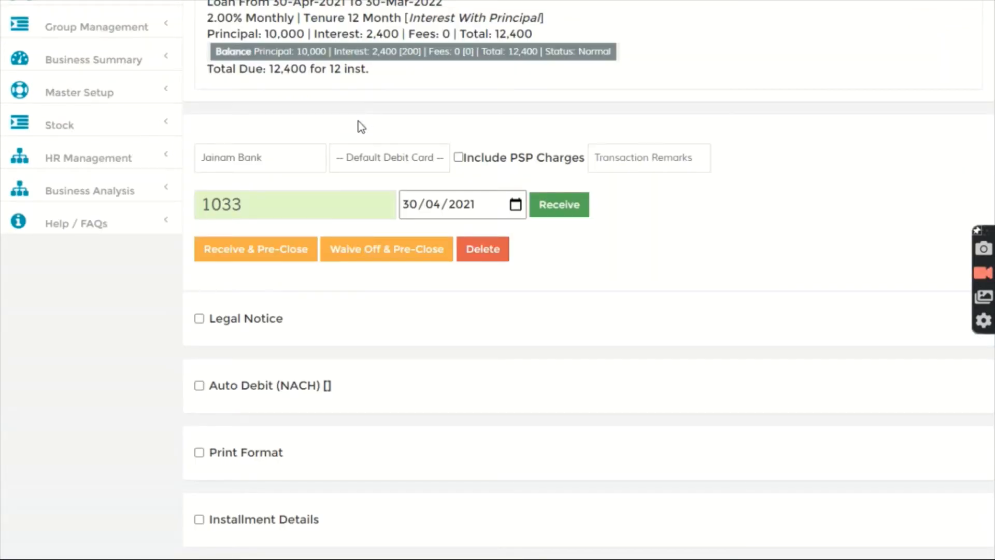
{"action": "scroll", "coordinate": [344, 115], "scroll_direction": "up", "scroll_amount": 2}
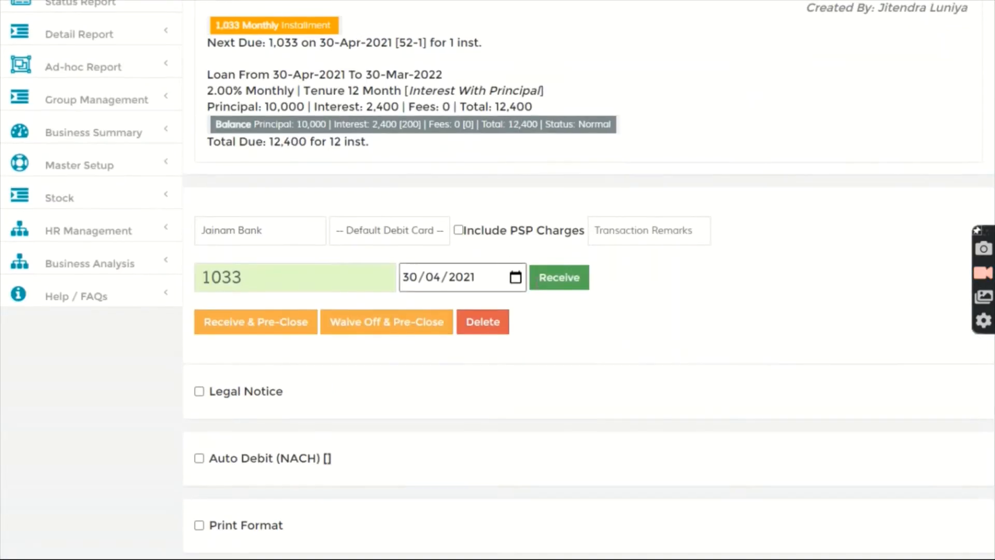
{"action": "left_click", "coordinate": [559, 279]}
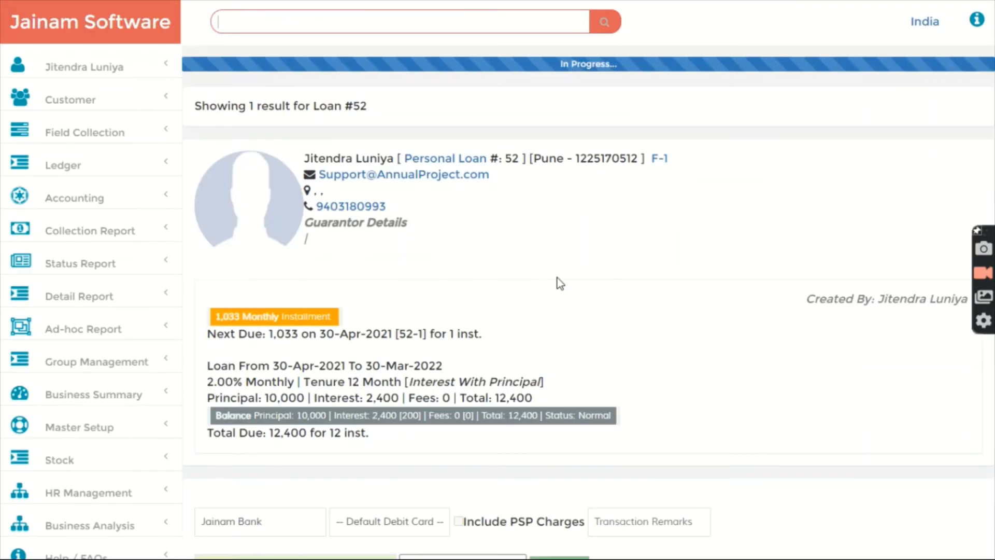
Step: Check the second installment's due date in the Installment Tracker, then collapse the schedule
{"action": "scroll", "coordinate": [343, 261], "scroll_direction": "down", "scroll_amount": 10}
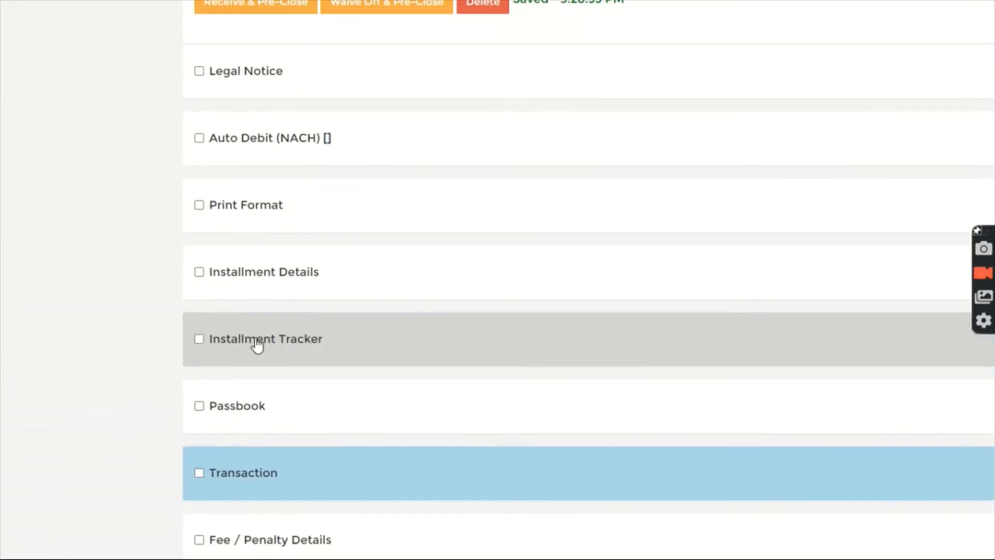
{"action": "left_click", "coordinate": [268, 344]}
{"action": "scroll", "coordinate": [275, 345], "scroll_direction": "down", "scroll_amount": 3}
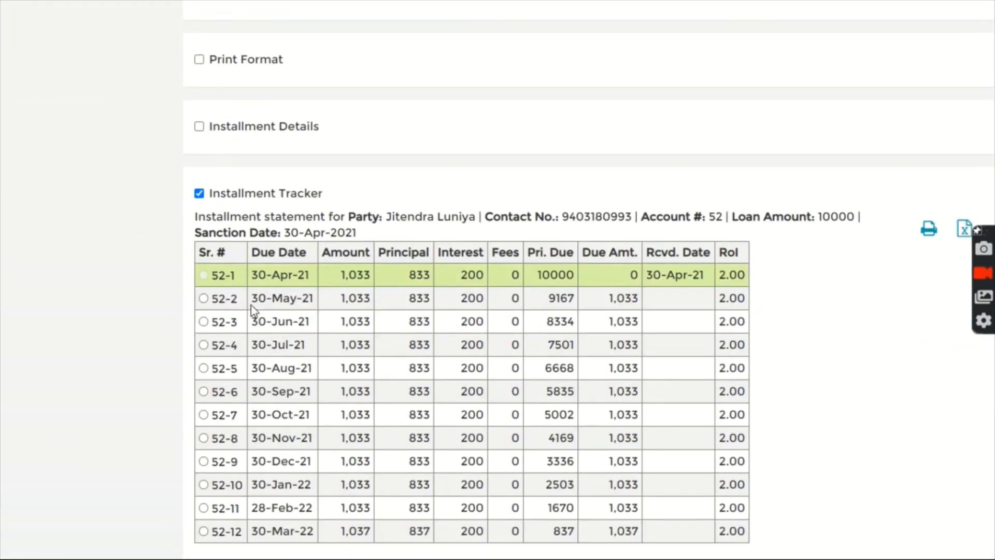
{"action": "left_click_drag", "start_coordinate": [251, 304], "coordinate": [337, 300]}
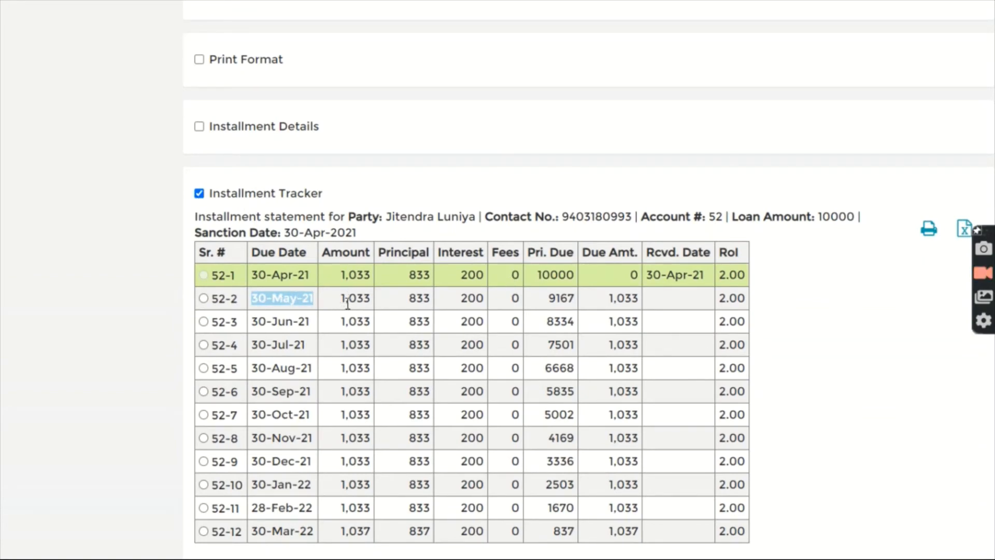
{"action": "left_click", "coordinate": [199, 194]}
Step: Add a default late fee of 100 dated 30/05/2021 with the narration "test" in Fee / Penalty Details
{"action": "scroll", "coordinate": [279, 259], "scroll_direction": "down", "scroll_amount": 4}
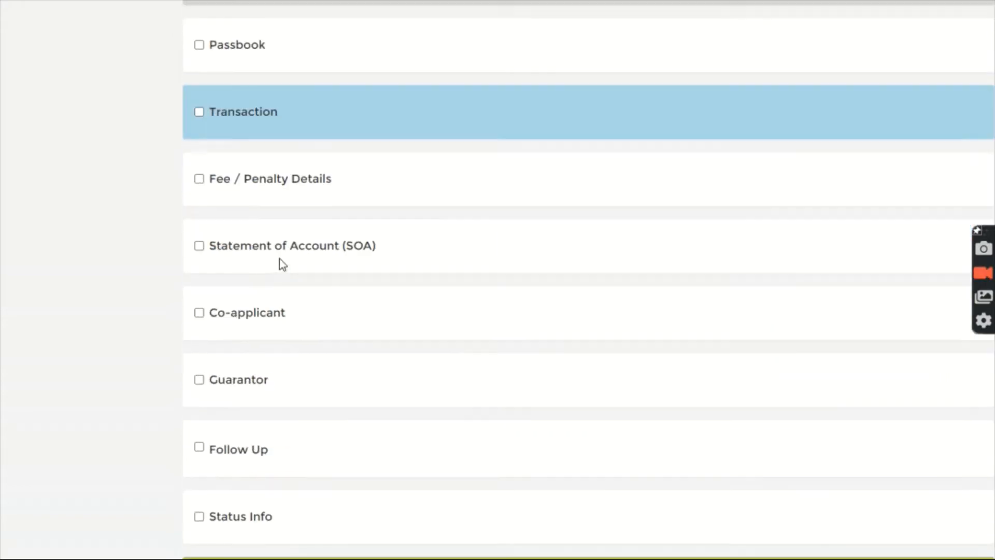
{"action": "left_click", "coordinate": [233, 178]}
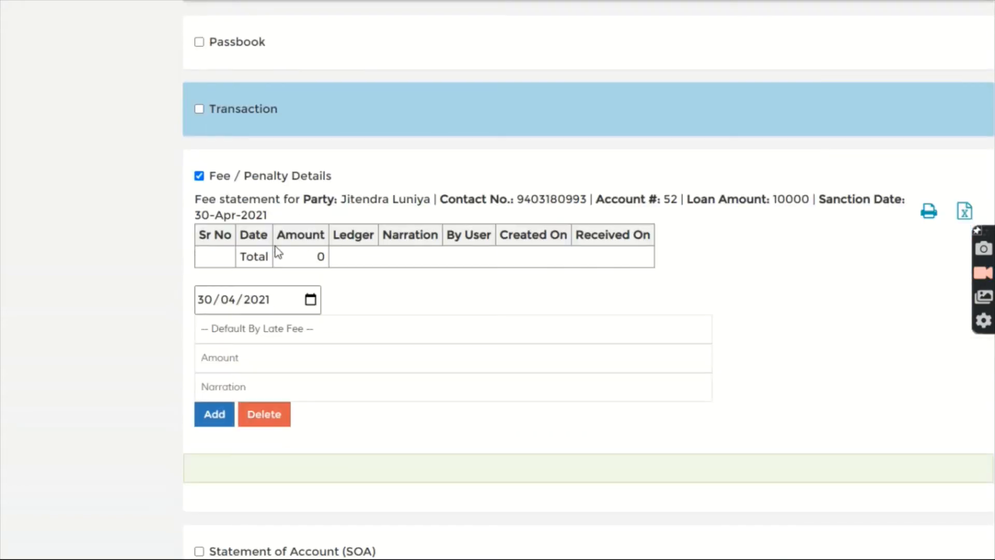
{"action": "left_click", "coordinate": [237, 359]}
{"action": "type", "text": "100"}
{"action": "left_click", "coordinate": [228, 300]}
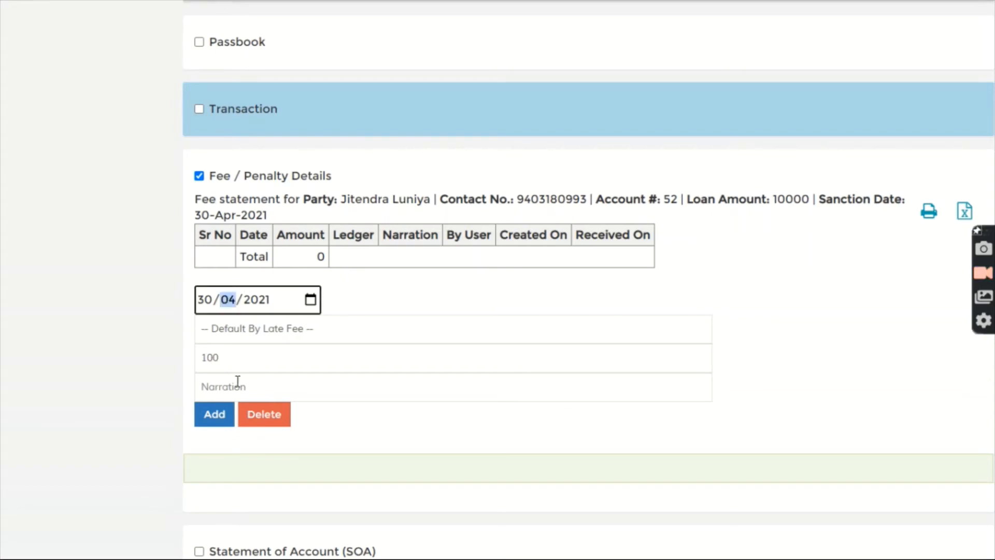
{"action": "left_click", "coordinate": [220, 388]}
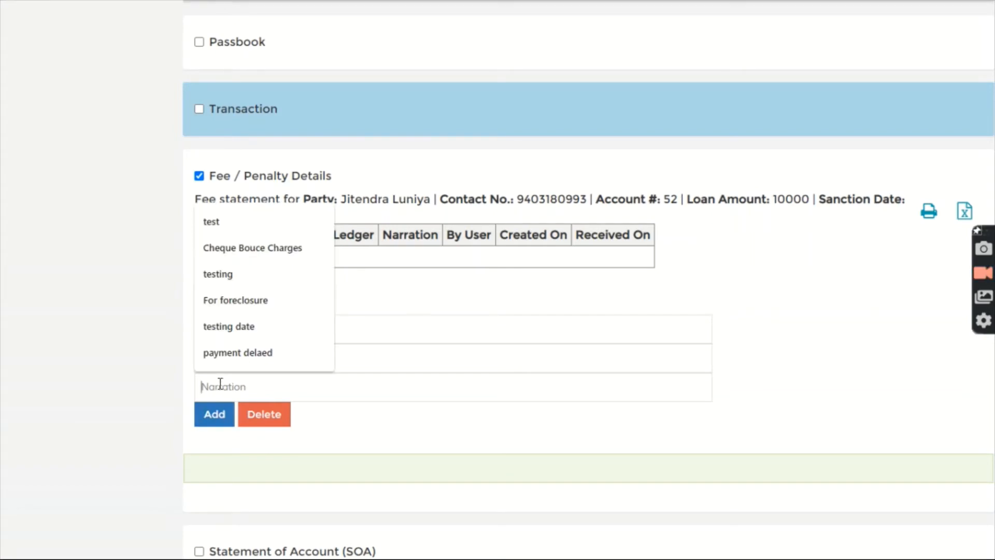
{"action": "type", "text": "test"}
{"action": "left_click", "coordinate": [215, 415]}
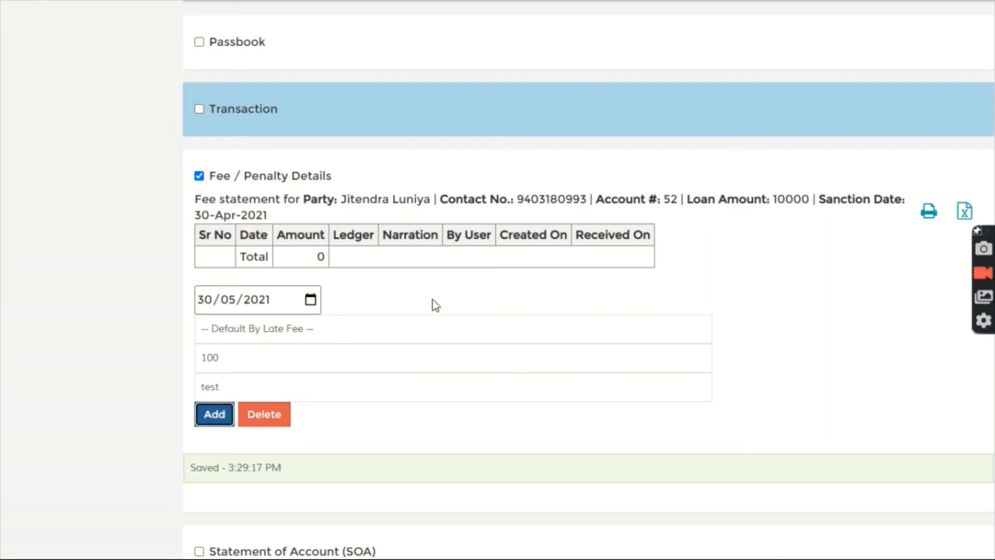
Step: Search for the same loan again and check the fees in its loan summary
{"action": "scroll", "coordinate": [443, 306], "scroll_direction": "up", "scroll_amount": 2}
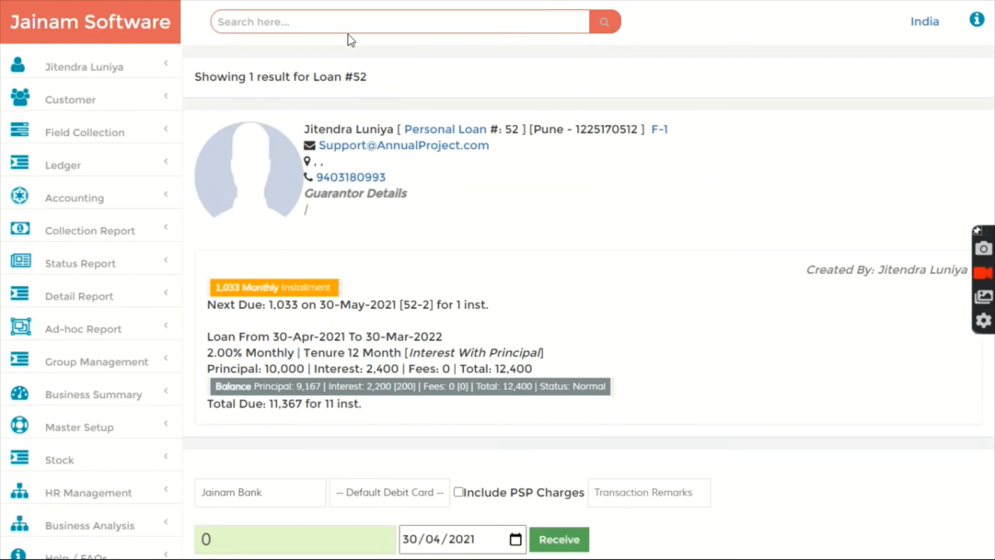
{"action": "left_click", "coordinate": [338, 19]}
{"action": "type", "text": "52"}
{"action": "key", "text": "Return"}
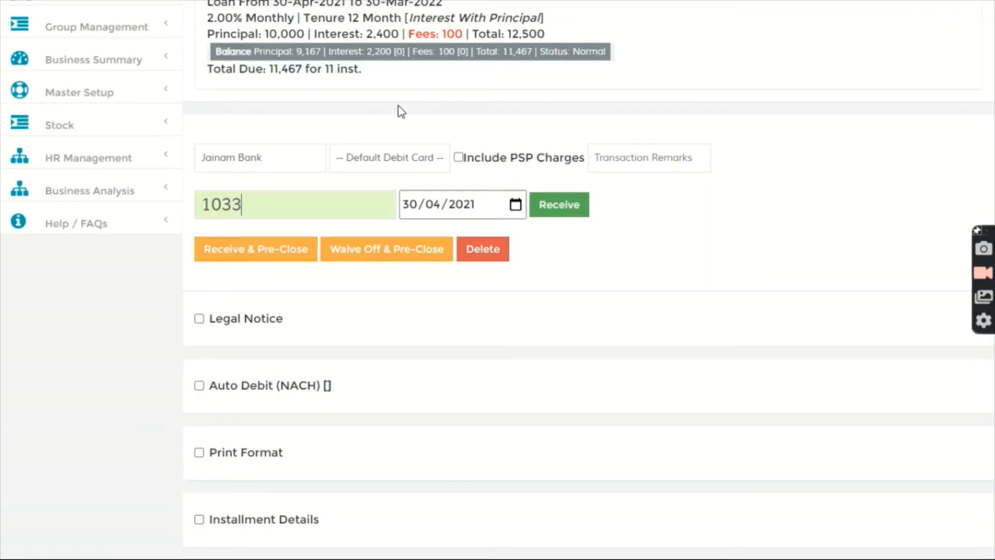
{"action": "left_click_drag", "start_coordinate": [416, 34], "coordinate": [462, 33]}
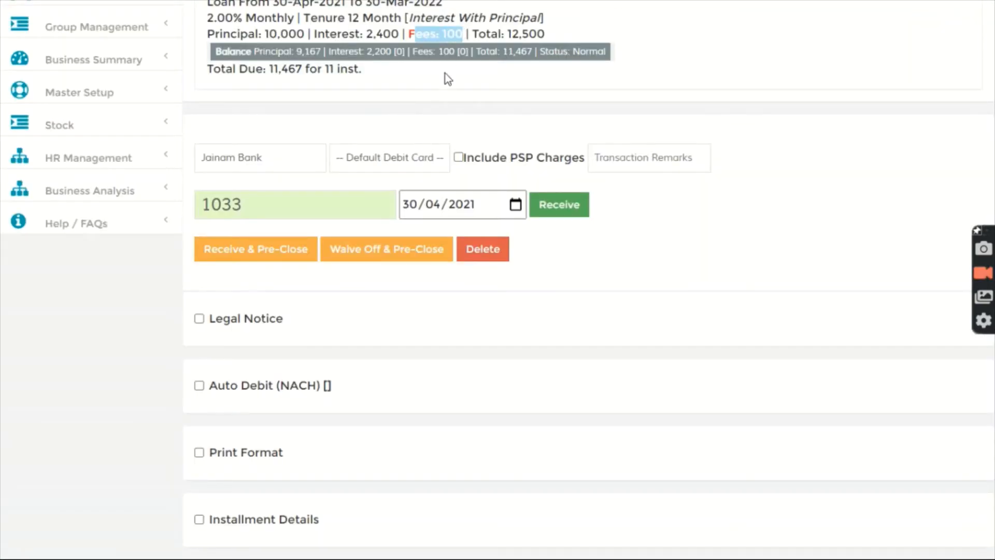
{"action": "scroll", "coordinate": [410, 91], "scroll_direction": "up", "scroll_amount": 2}
Step: Open the Installment Tracker and check which installment carries the added fee, then return to the loan summary
{"action": "scroll", "coordinate": [418, 173], "scroll_direction": "down", "scroll_amount": 6}
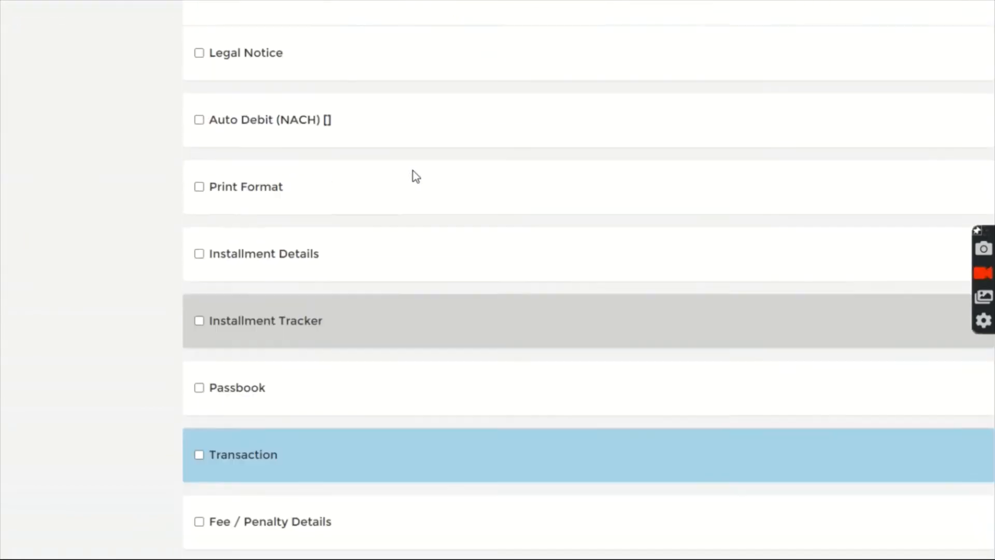
{"action": "left_click", "coordinate": [251, 295]}
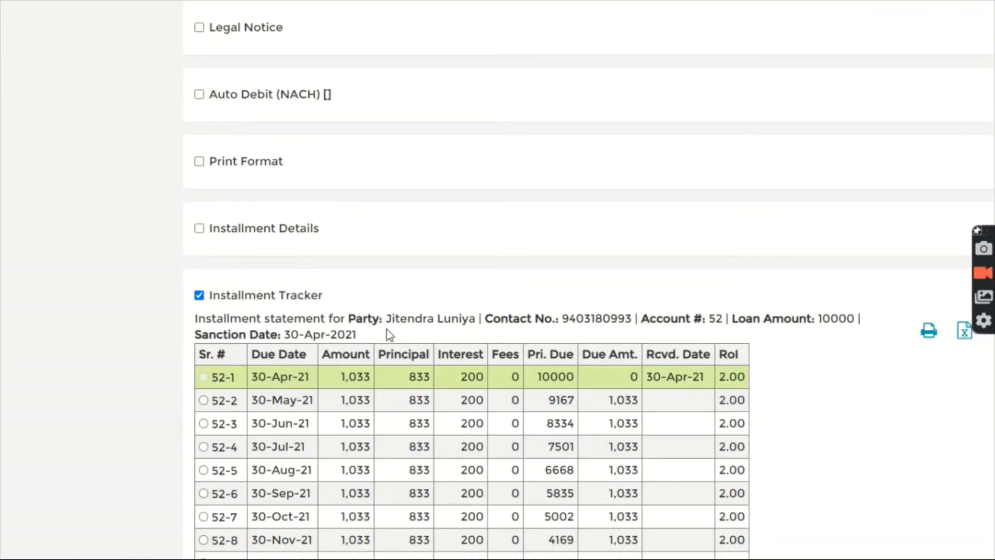
{"action": "scroll", "coordinate": [389, 332], "scroll_direction": "down", "scroll_amount": 5}
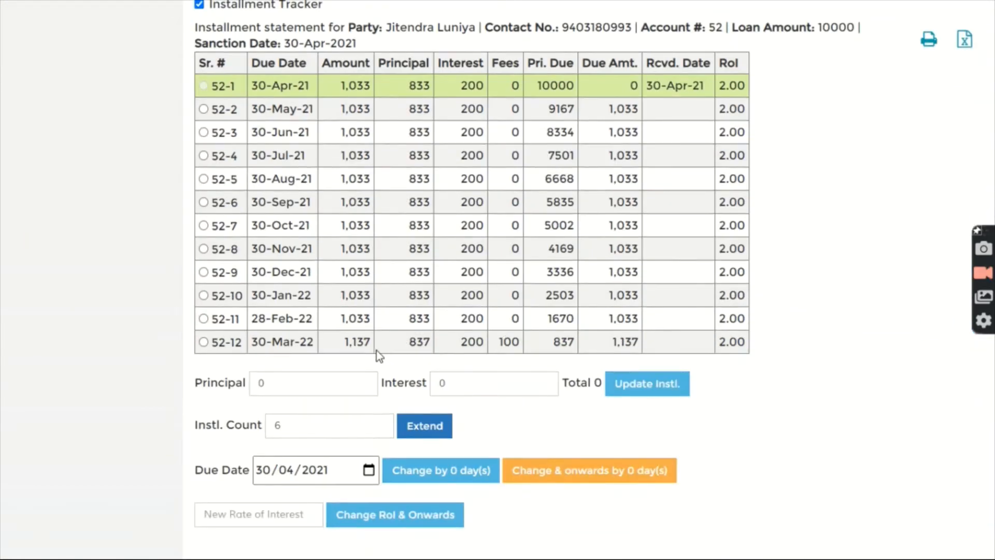
{"action": "double_click", "coordinate": [508, 341]}
{"action": "left_click", "coordinate": [535, 338]}
{"action": "scroll", "coordinate": [235, 223], "scroll_direction": "up", "scroll_amount": 15}
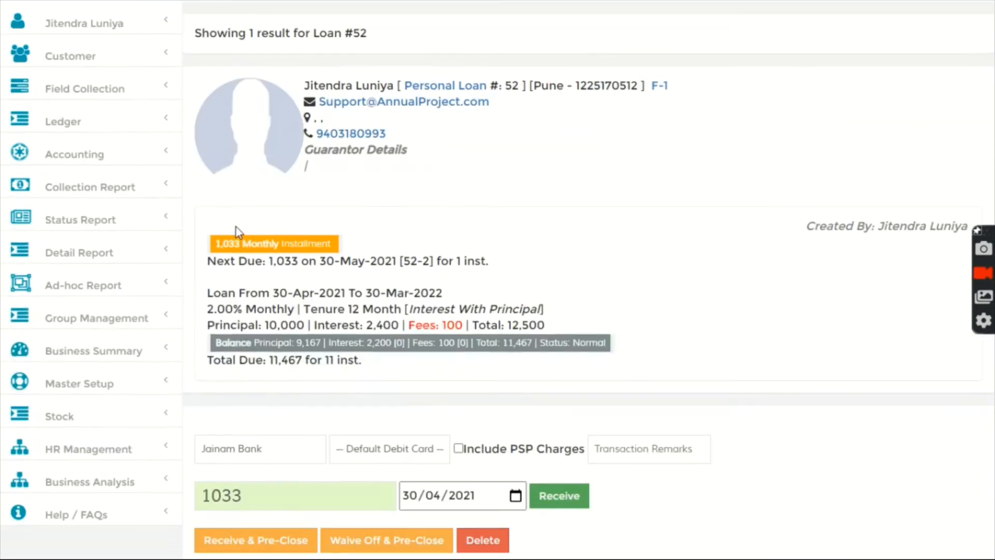
Step: Delete the 100 late fee with the narration "test" from the loan's Fee / Penalty Details
{"action": "scroll", "coordinate": [156, 259], "scroll_direction": "down", "scroll_amount": 1}
{"action": "scroll", "coordinate": [399, 381], "scroll_direction": "down", "scroll_amount": 12}
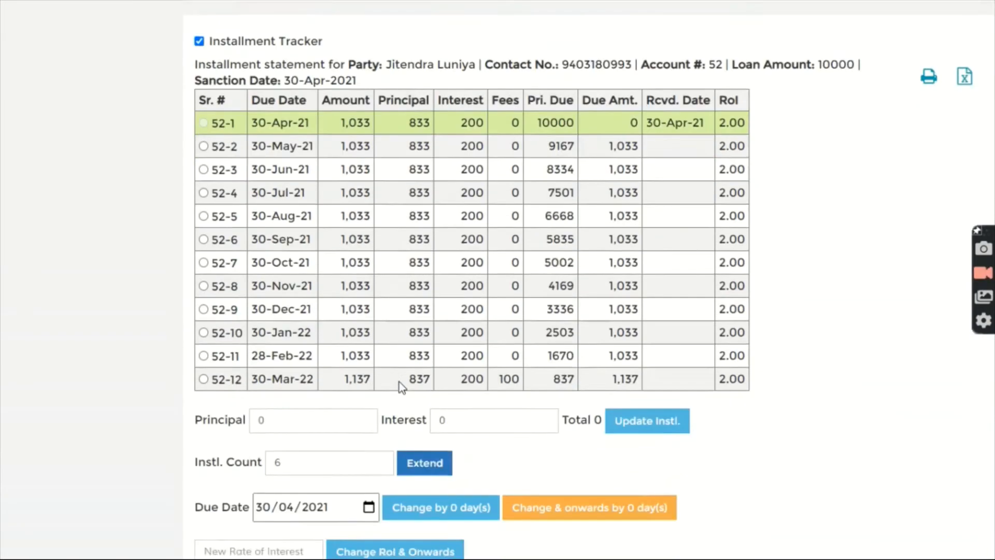
{"action": "scroll", "coordinate": [385, 397], "scroll_direction": "down", "scroll_amount": 4}
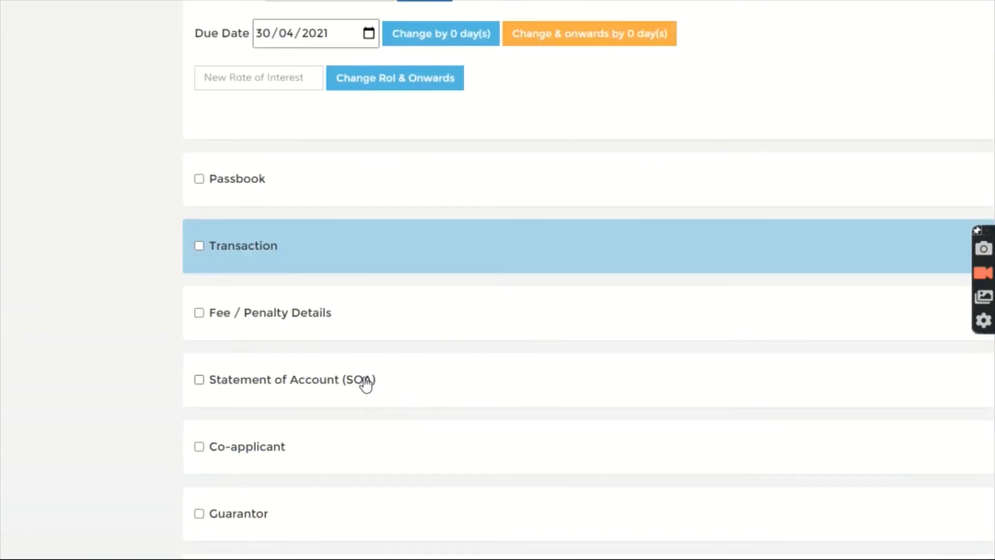
{"action": "left_click", "coordinate": [227, 316]}
{"action": "scroll", "coordinate": [287, 351], "scroll_direction": "down", "scroll_amount": 4}
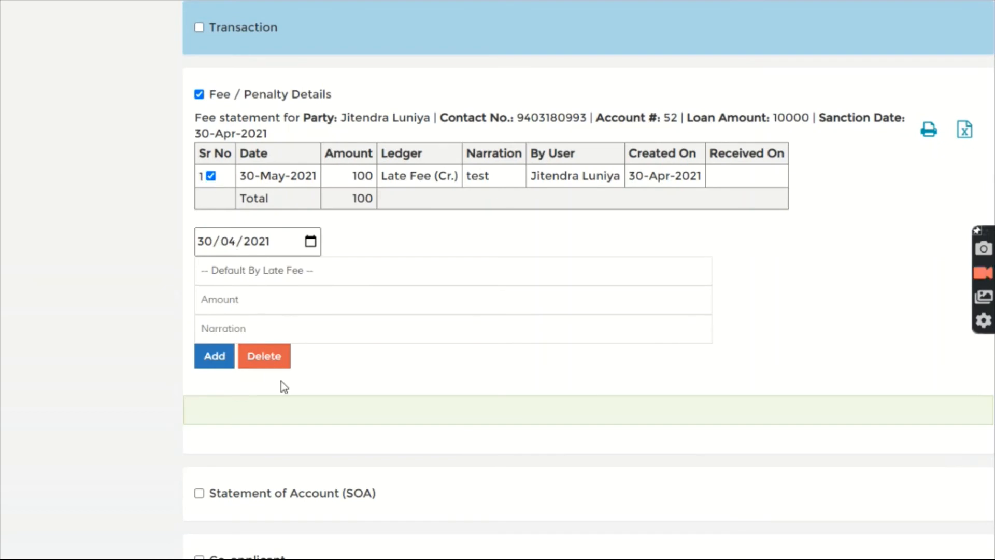
{"action": "left_click", "coordinate": [278, 361]}
{"action": "left_click", "coordinate": [398, 410]}
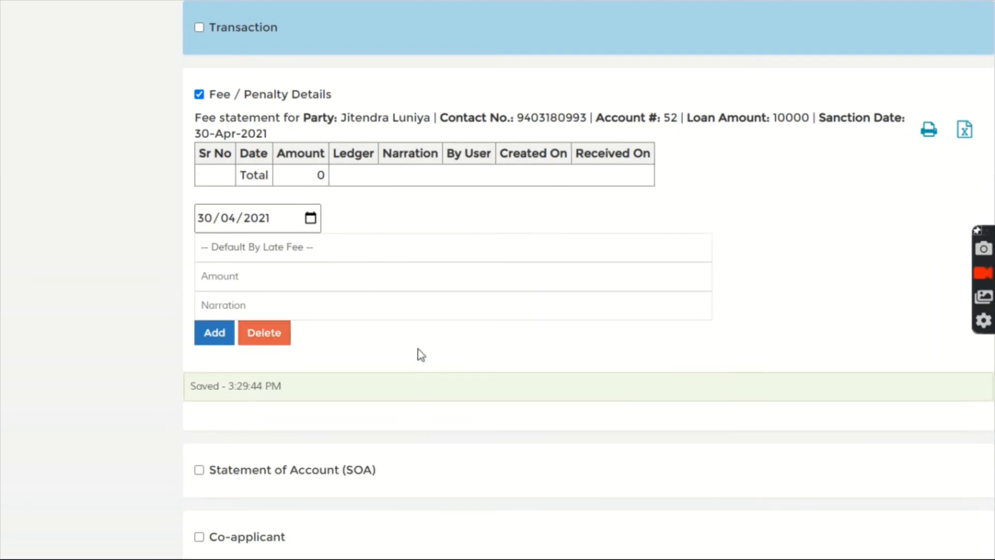
Step: Reload the Installment Tracker and check the fees of the last installment
{"action": "scroll", "coordinate": [421, 354], "scroll_direction": "up", "scroll_amount": 10}
{"action": "left_click", "coordinate": [239, 300]}
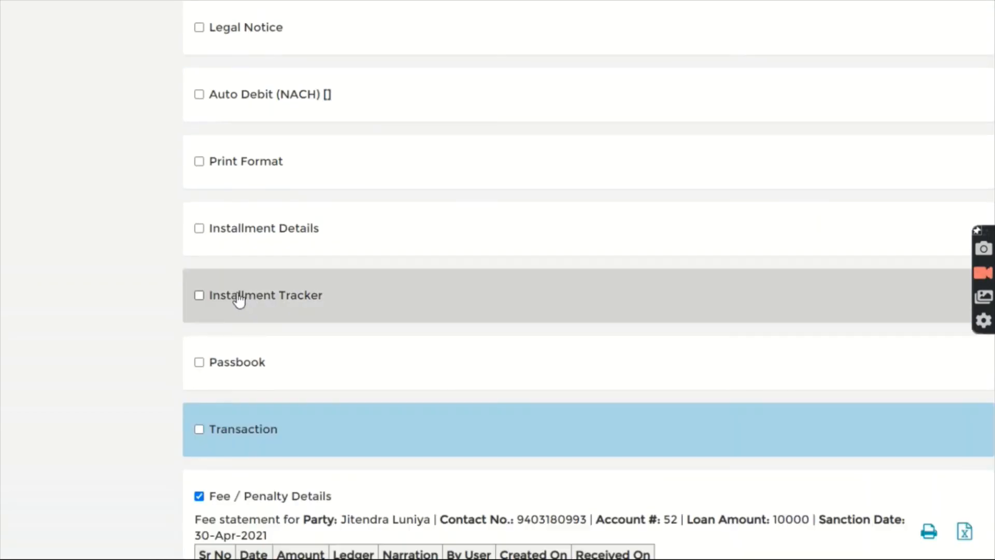
{"action": "left_click", "coordinate": [239, 300]}
{"action": "scroll", "coordinate": [337, 388], "scroll_direction": "down", "scroll_amount": 5}
{"action": "left_click", "coordinate": [514, 342]}
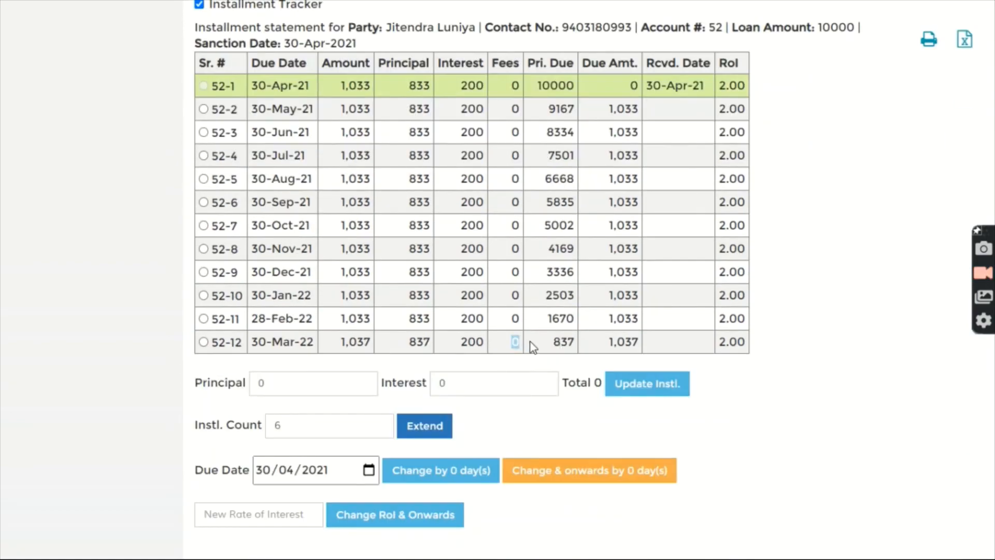
Step: Open the Setting Entry Form from the master setup and review the Customized Setting List
{"action": "scroll", "coordinate": [200, 216], "scroll_direction": "up", "scroll_amount": 12}
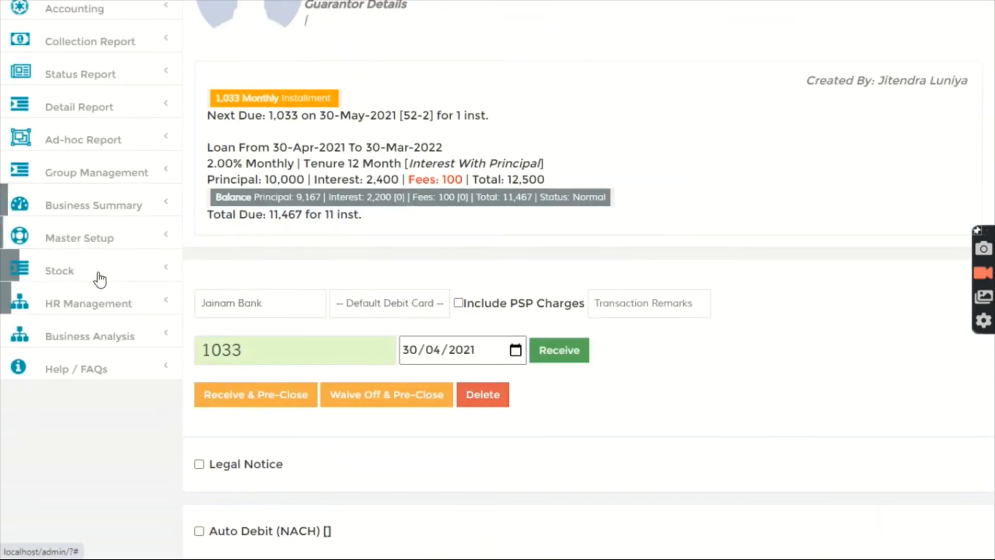
{"action": "left_click", "coordinate": [83, 238]}
{"action": "scroll", "coordinate": [100, 276], "scroll_direction": "down", "scroll_amount": 4}
{"action": "left_click", "coordinate": [69, 287]}
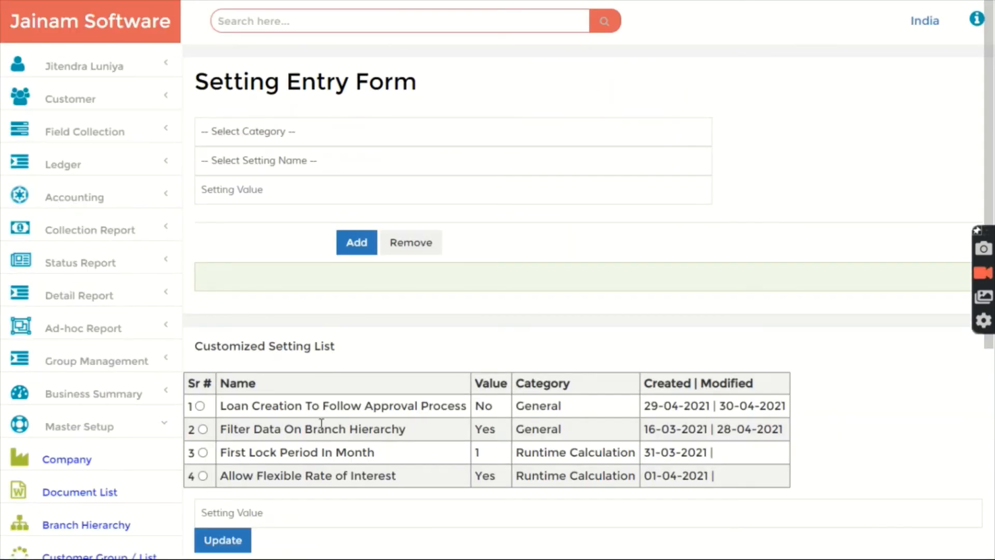
{"action": "scroll", "coordinate": [321, 424], "scroll_direction": "down", "scroll_amount": 3}
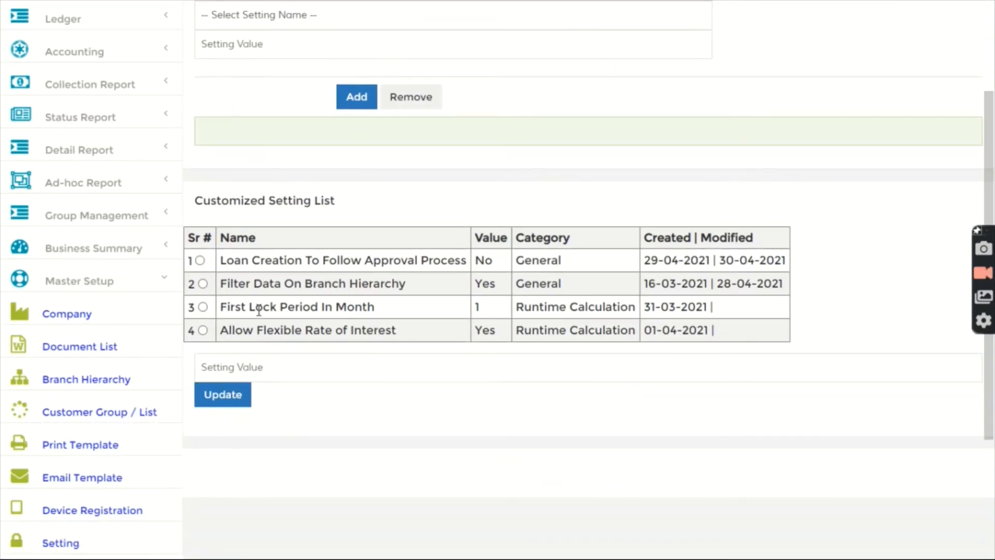
{"action": "scroll", "coordinate": [259, 311], "scroll_direction": "up", "scroll_amount": 3}
Step: Add a Money Lending customized setting that sets Add Penalty At Last to No
{"action": "left_click", "coordinate": [269, 133]}
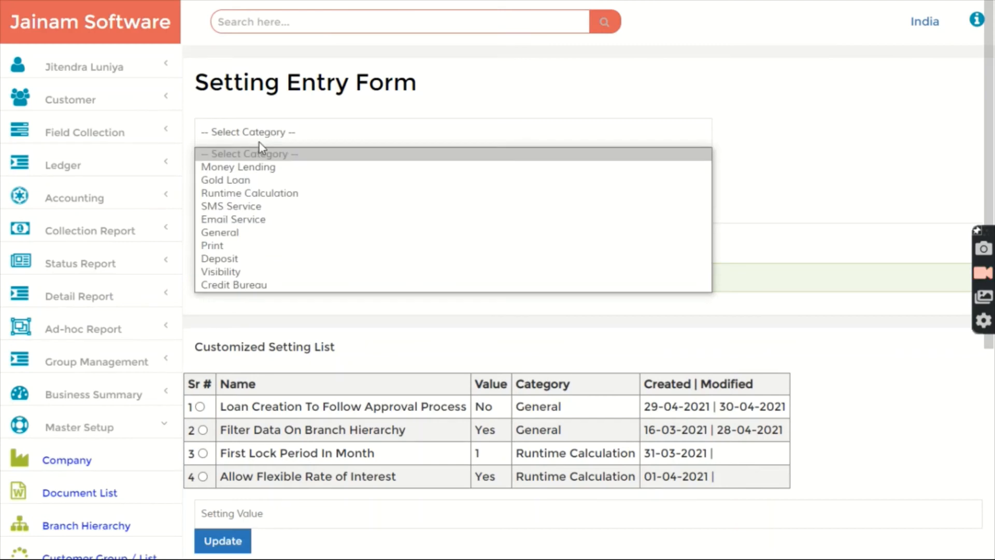
{"action": "left_click", "coordinate": [259, 169]}
{"action": "left_click", "coordinate": [261, 162]}
{"action": "key", "text": "a"}
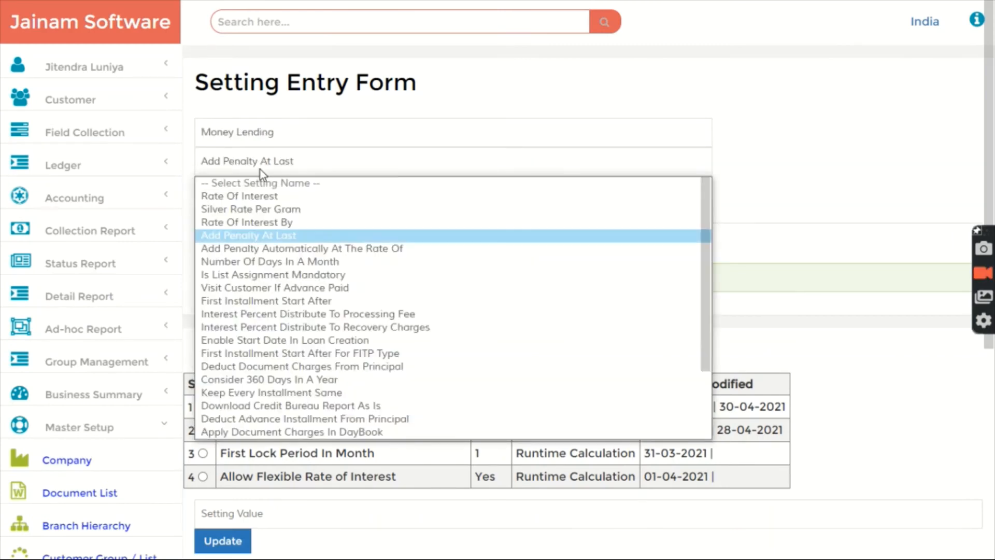
{"action": "key", "text": "Return"}
{"action": "left_click", "coordinate": [281, 240]}
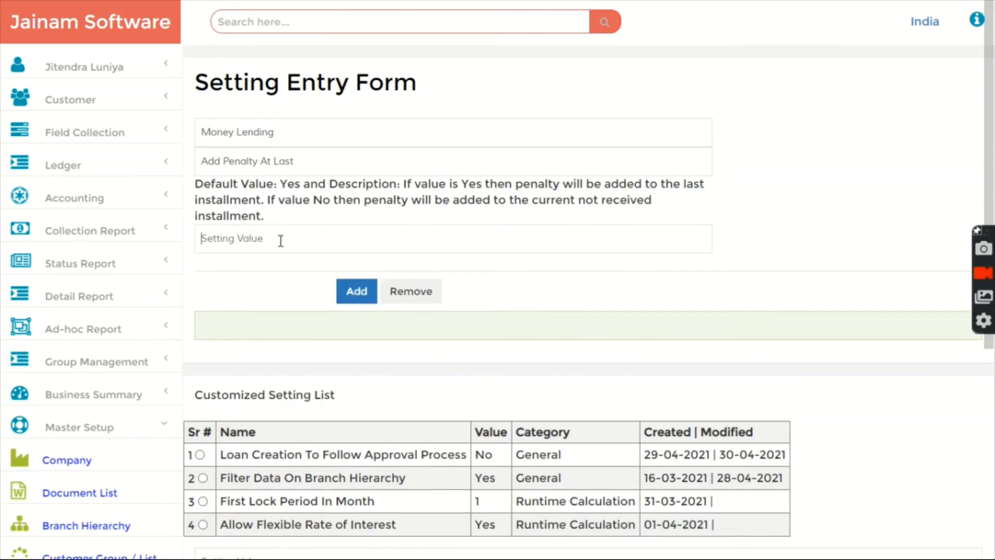
{"action": "type", "text": "No"}
{"action": "left_click", "coordinate": [340, 288]}
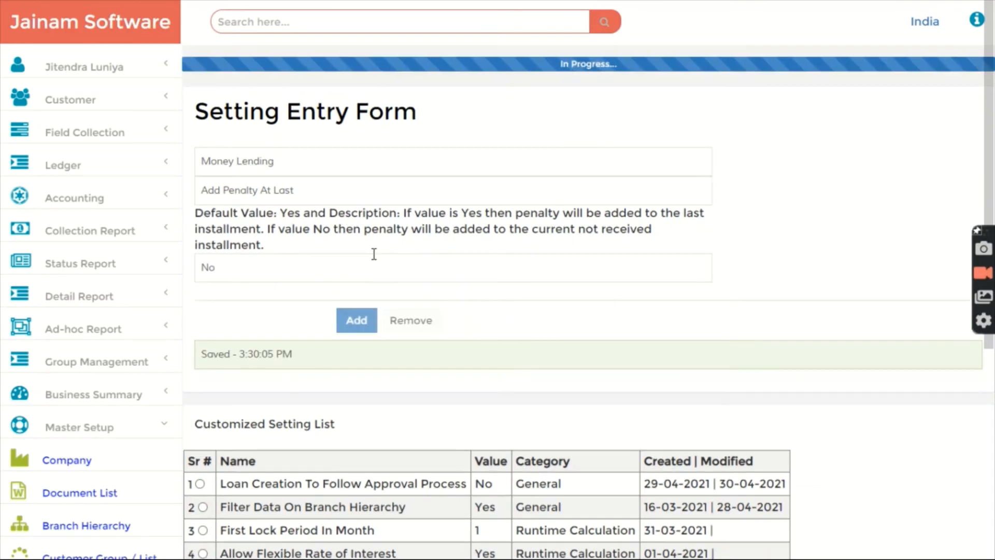
Step: Search for the personal loan by its loan number and review its summary
{"action": "left_click", "coordinate": [351, 23]}
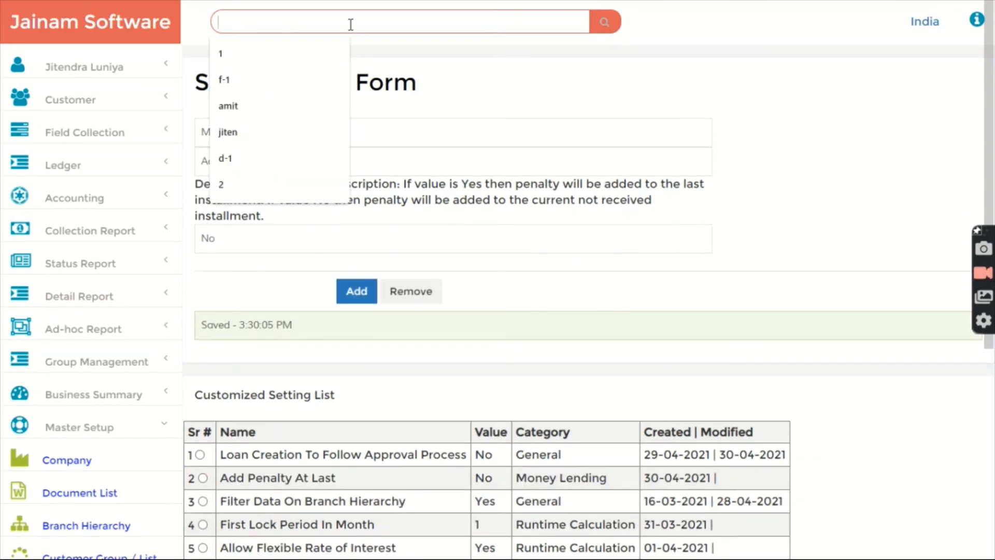
{"action": "type", "text": "52"}
{"action": "key", "text": "Return"}
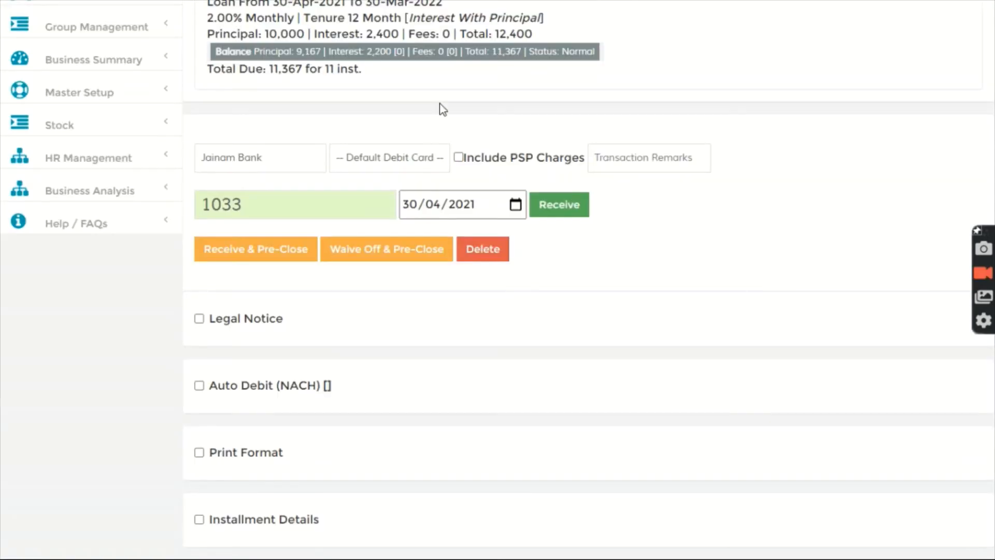
{"action": "scroll", "coordinate": [443, 105], "scroll_direction": "up", "scroll_amount": 3}
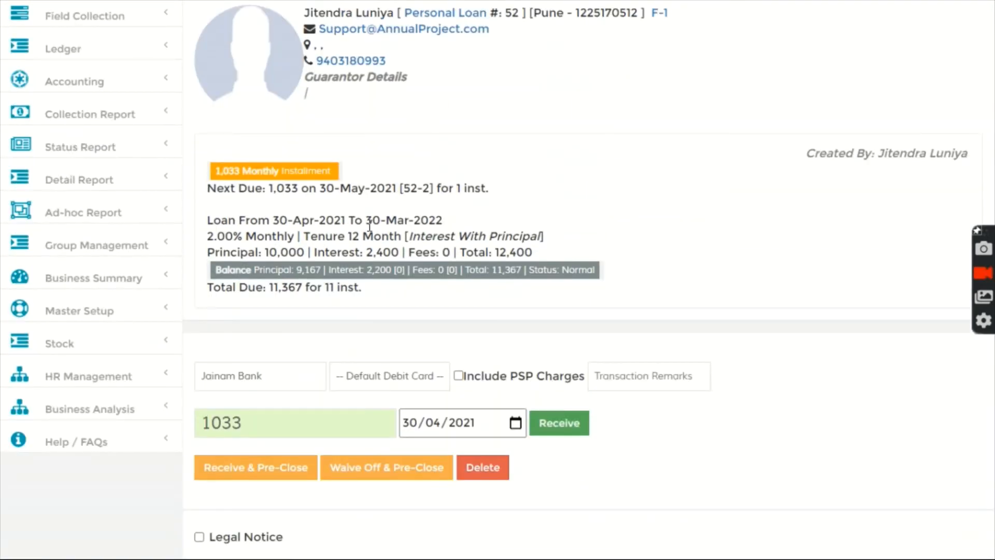
{"action": "scroll", "coordinate": [374, 237], "scroll_direction": "down", "scroll_amount": 12}
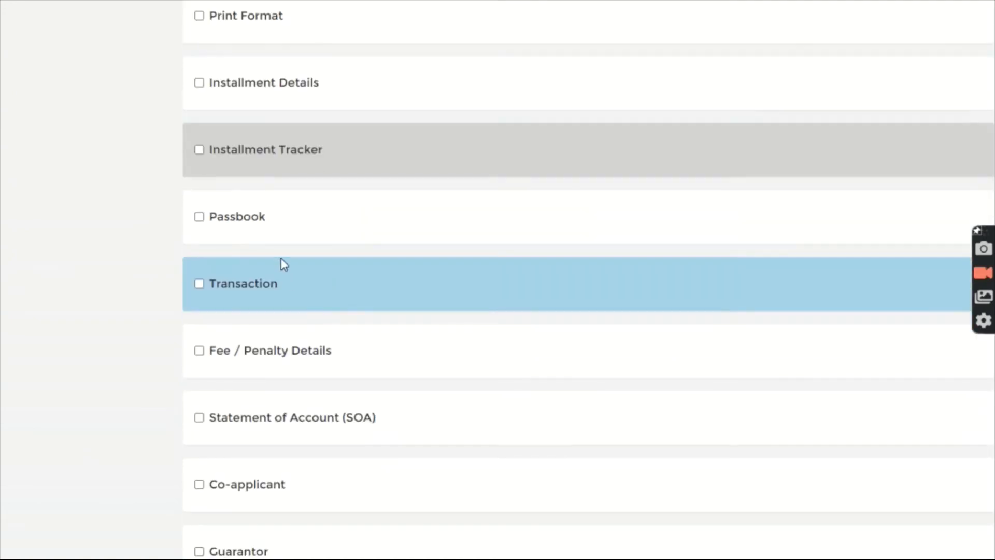
Step: Add a default late fee of 100 dated 30/05/2021 with the narration "test" in the loan's Fee / Penalty Details
{"action": "left_click", "coordinate": [244, 358]}
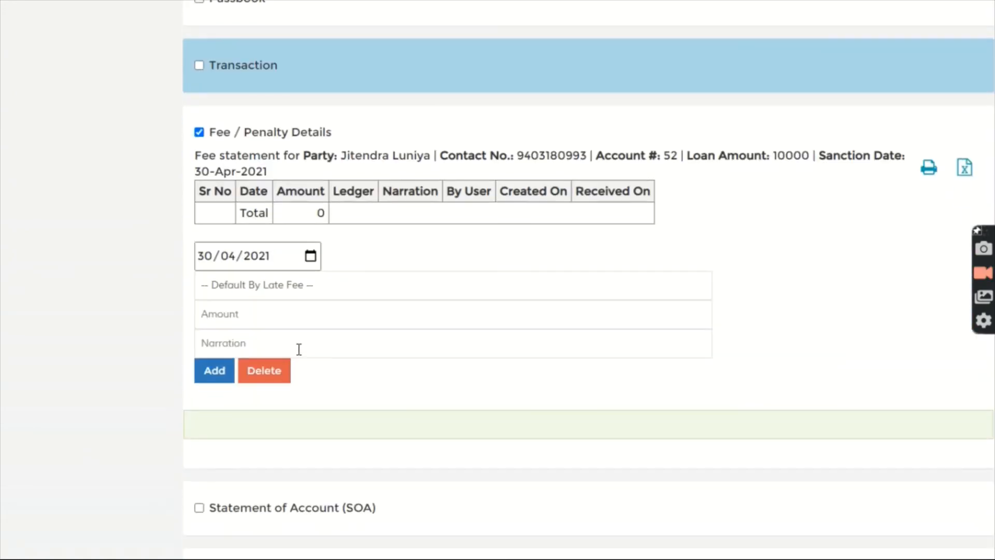
{"action": "left_click", "coordinate": [244, 312]}
{"action": "type", "text": "100"}
{"action": "left_click", "coordinate": [229, 256]}
{"action": "key", "text": "Up"}
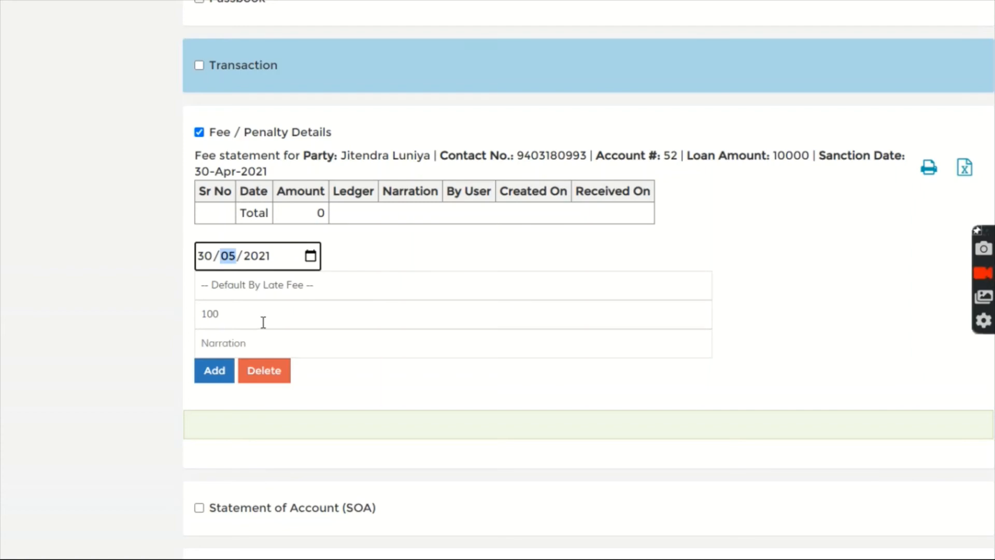
{"action": "left_click", "coordinate": [238, 347]}
{"action": "type", "text": "test"}
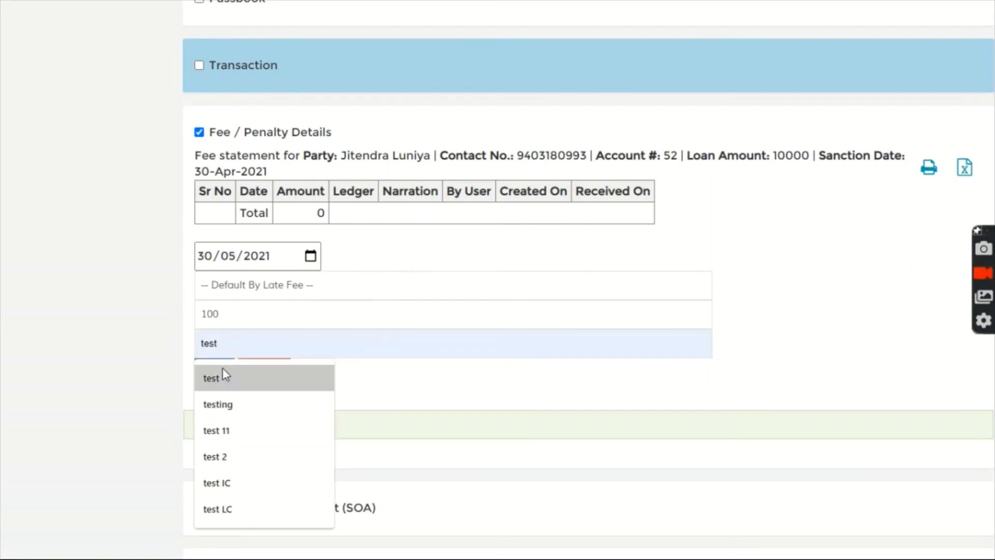
{"action": "left_click", "coordinate": [222, 372]}
{"action": "left_click", "coordinate": [214, 378]}
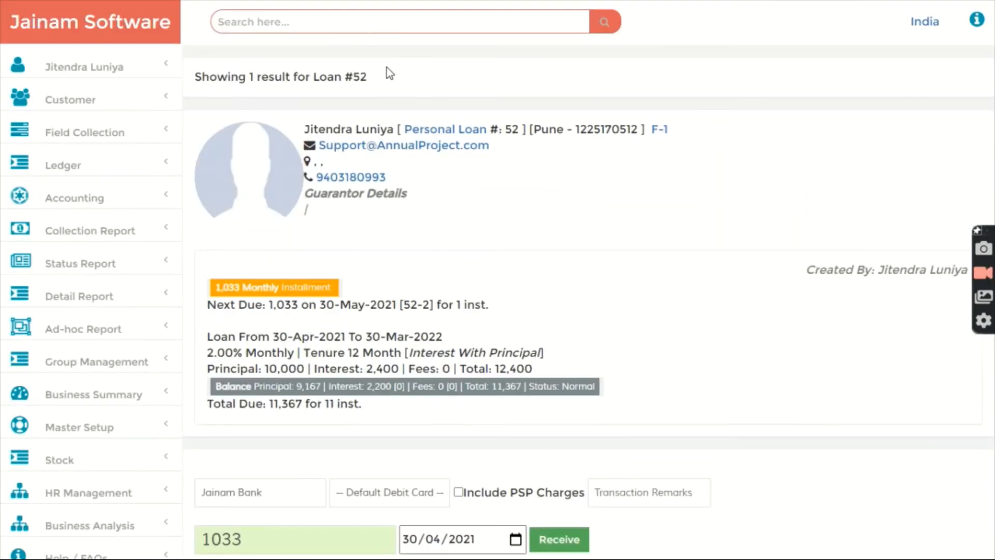
Step: Reload the loan by its number and check in the Installment Tracker which installment carries the fee
{"action": "left_click", "coordinate": [365, 22]}
{"action": "type", "text": "52"}
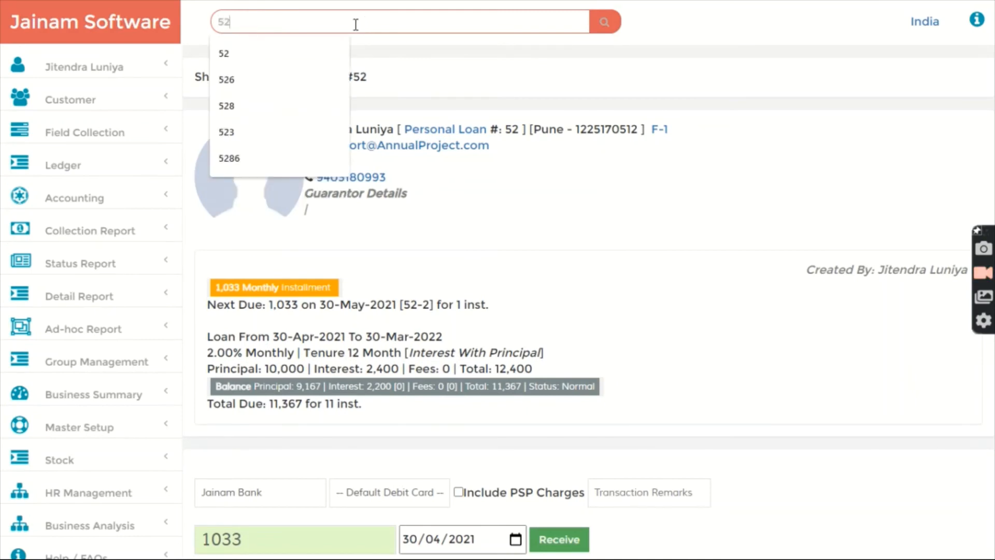
{"action": "key", "text": "Return"}
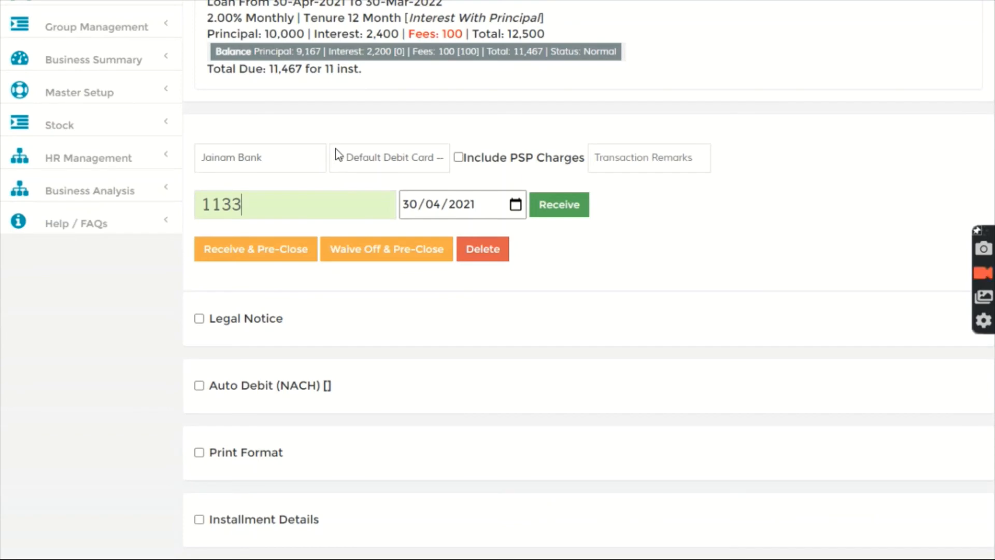
{"action": "scroll", "coordinate": [379, 130], "scroll_direction": "up", "scroll_amount": 1}
{"action": "scroll", "coordinate": [331, 290], "scroll_direction": "down", "scroll_amount": 4}
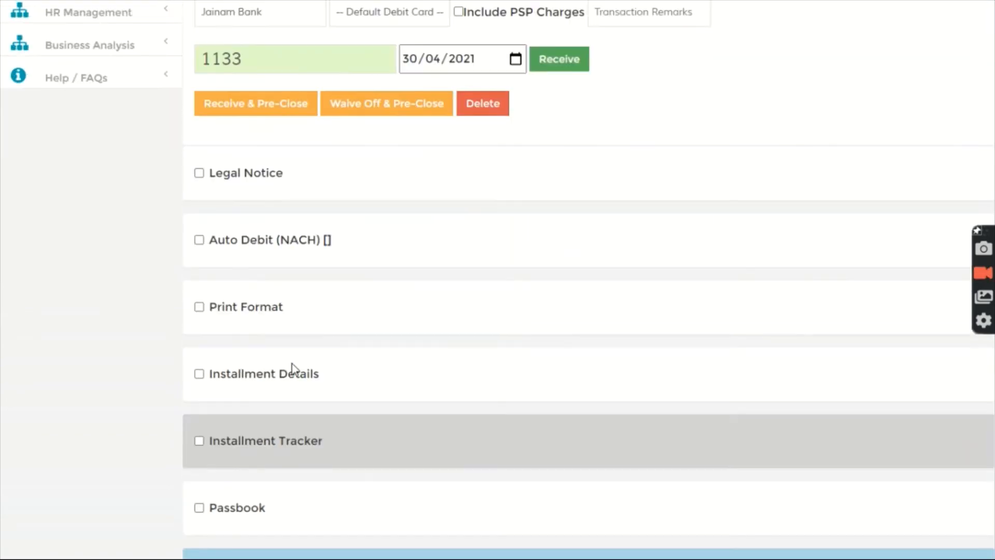
{"action": "left_click", "coordinate": [266, 431]}
{"action": "scroll", "coordinate": [371, 417], "scroll_direction": "down", "scroll_amount": 4}
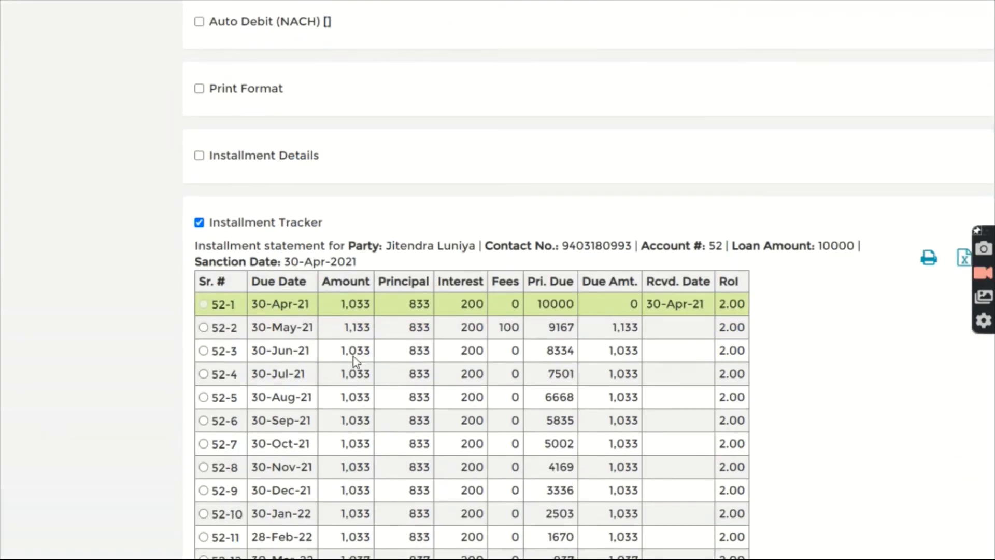
{"action": "left_click", "coordinate": [199, 223]}
{"action": "scroll", "coordinate": [318, 285], "scroll_direction": "up", "scroll_amount": 5}
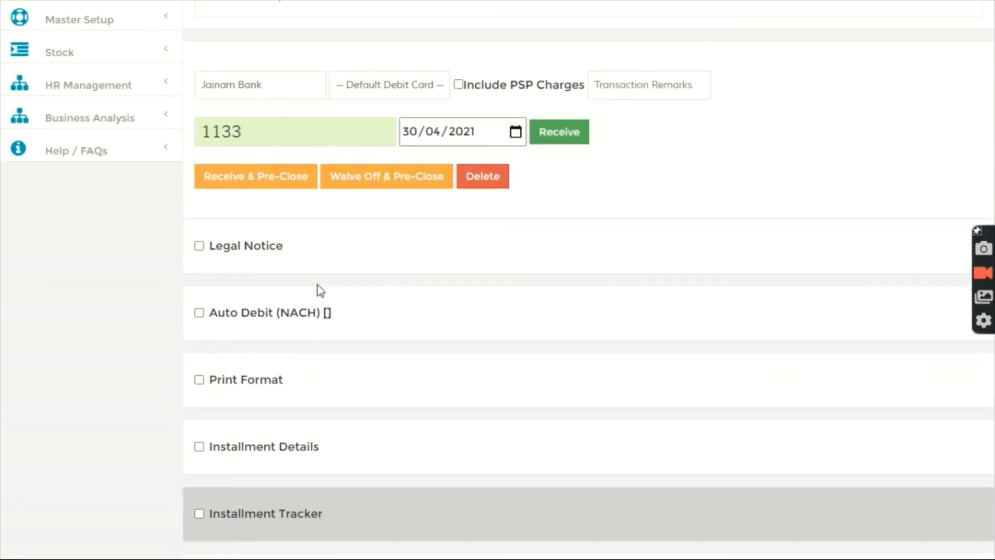
Step: Compare the suggested amount to receive with the principal in the loan summary
{"action": "double_click", "coordinate": [257, 127]}
{"action": "left_click", "coordinate": [635, 150]}
{"action": "scroll", "coordinate": [679, 190], "scroll_direction": "up", "scroll_amount": 4}
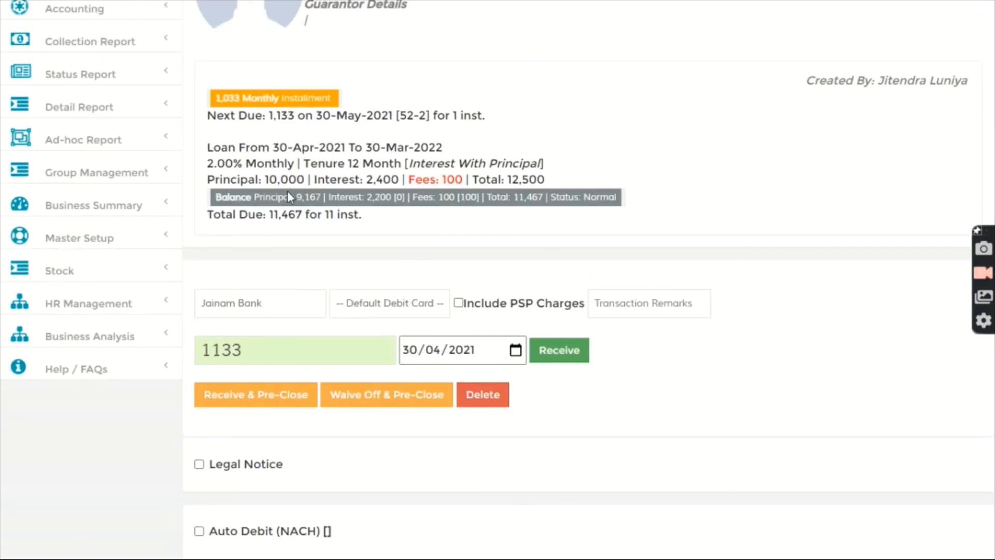
{"action": "left_click_drag", "start_coordinate": [267, 179], "coordinate": [310, 179]}
Step: Enter 10000 as the amount to receive and compare it with the loan's balance principal, interest and fees
{"action": "left_click", "coordinate": [282, 293]}
{"action": "left_click_drag", "start_coordinate": [255, 352], "coordinate": [191, 351]}
{"action": "type", "text": "10000"}
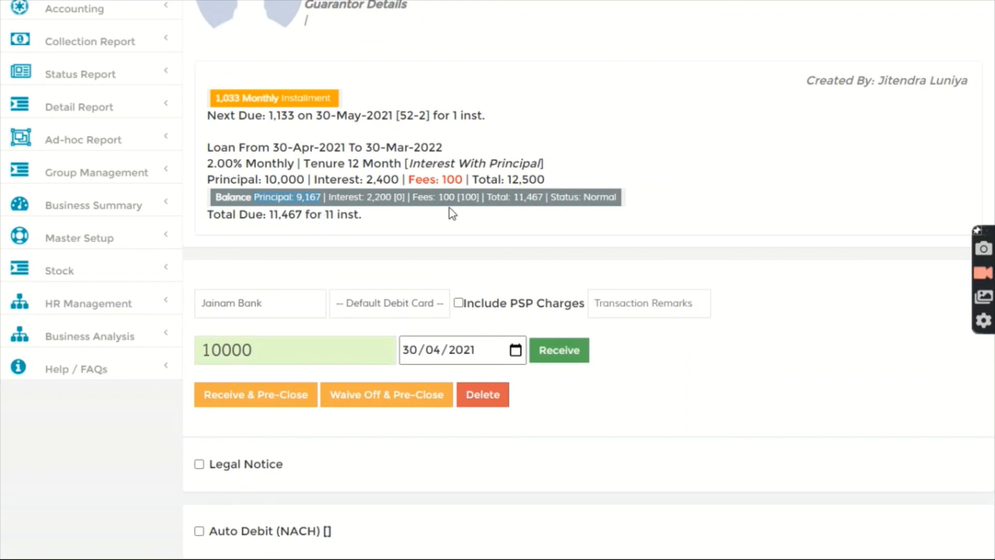
{"action": "left_click_drag", "start_coordinate": [480, 198], "coordinate": [354, 198]}
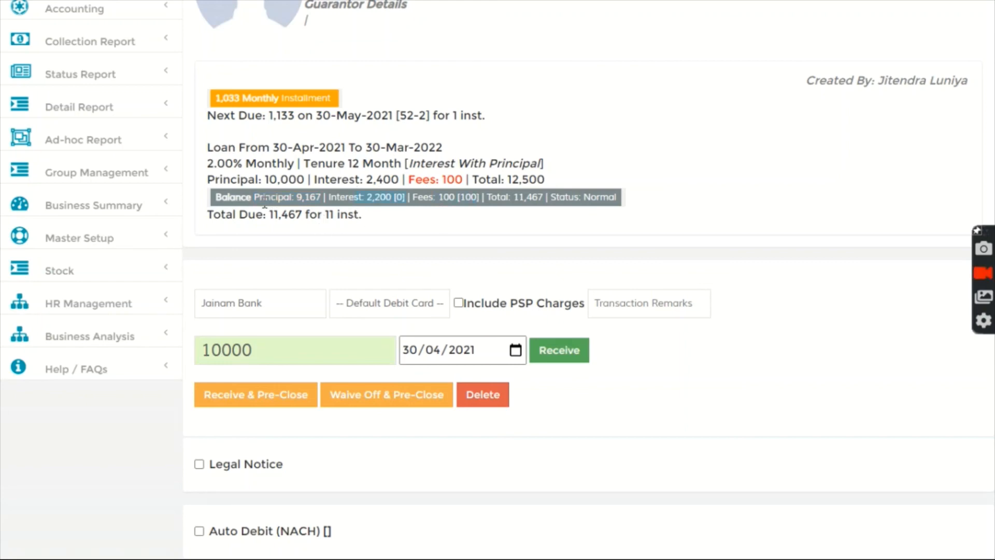
{"action": "left_click_drag", "start_coordinate": [264, 203], "coordinate": [321, 198]}
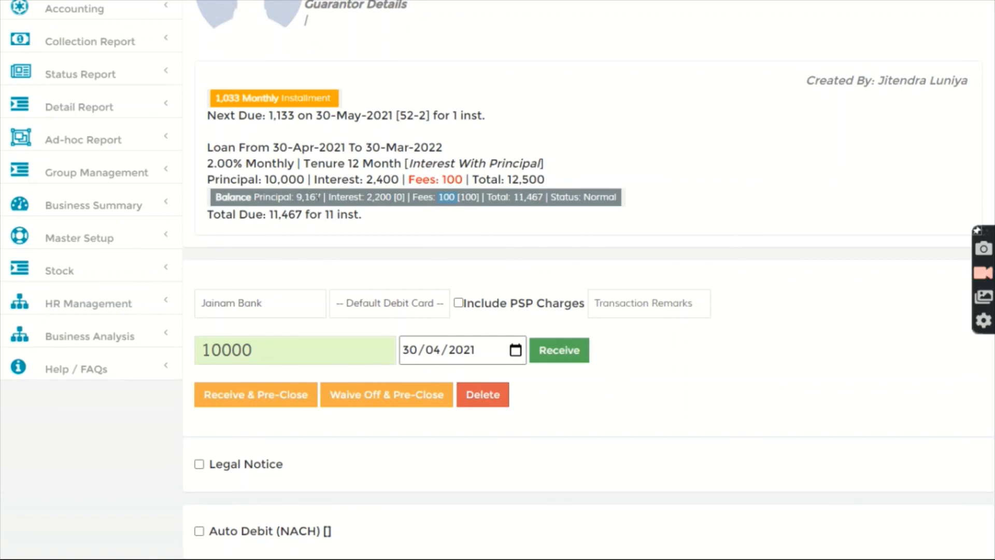
Step: Set the amount to receive to 9300 and receive and pre-close the loan
{"action": "left_click_drag", "start_coordinate": [273, 354], "coordinate": [200, 355]}
{"action": "type", "text": "9300"}
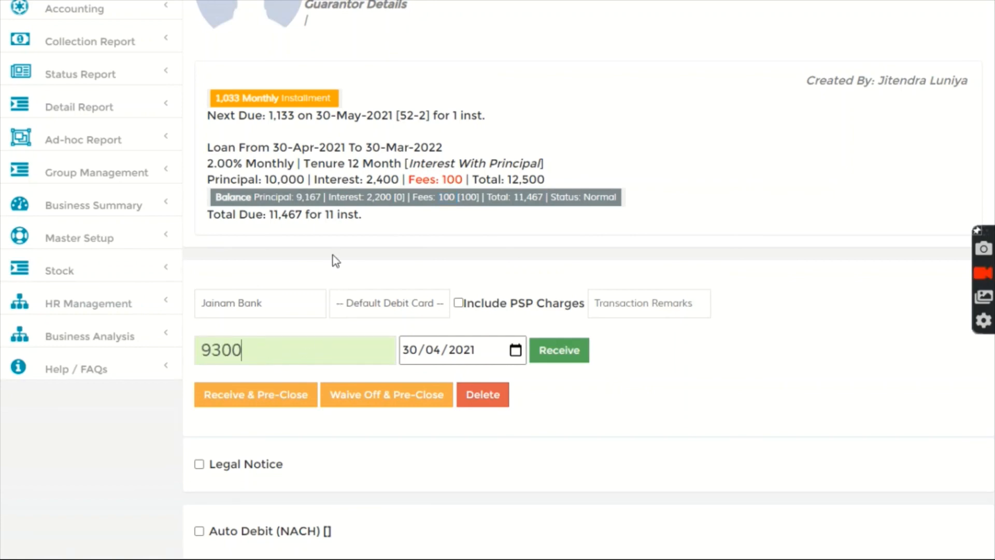
{"action": "left_click", "coordinate": [263, 400]}
{"action": "left_click", "coordinate": [623, 421]}
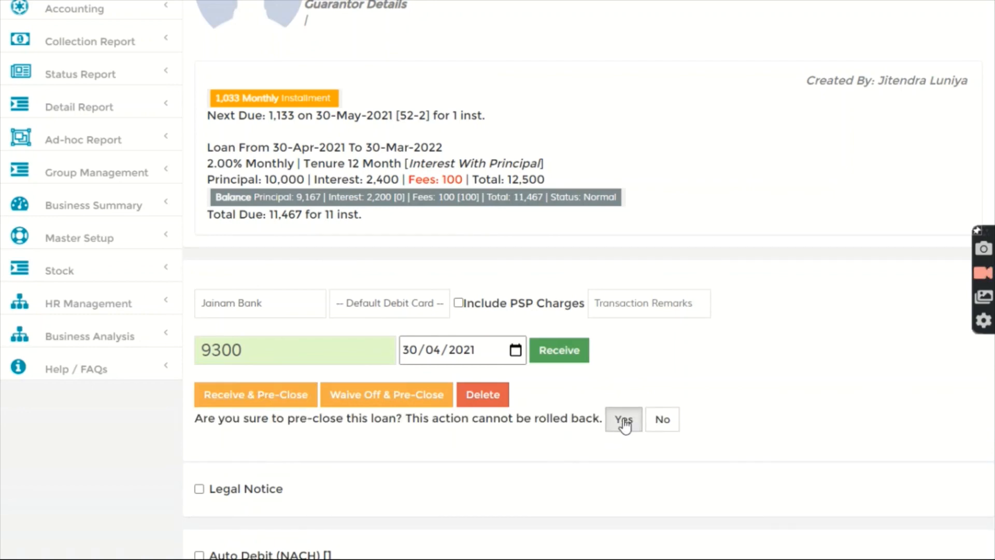
Step: Open the pre-closed loan's Installment Tracker and examine the fees and amount of the 30-May-21 installment
{"action": "scroll", "coordinate": [539, 262], "scroll_direction": "down", "scroll_amount": 10}
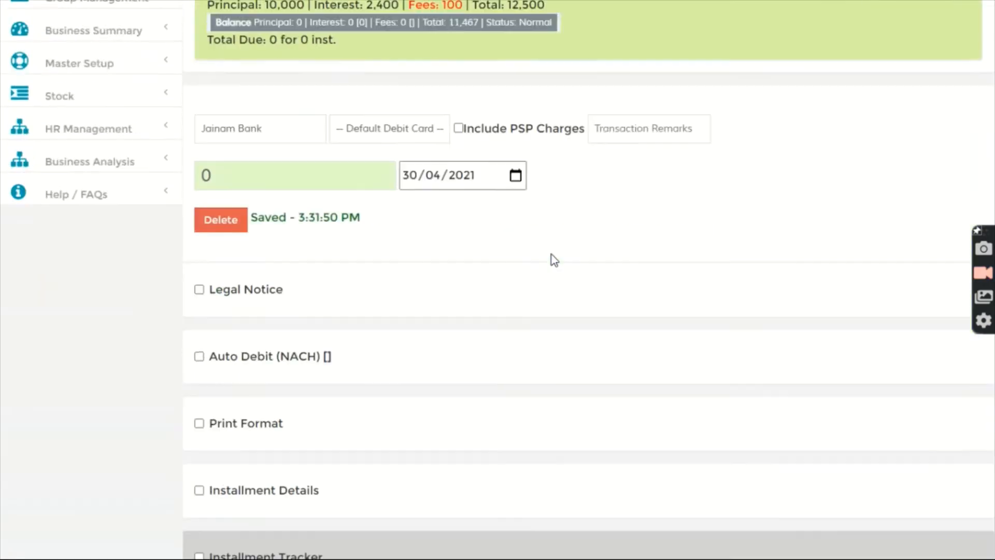
{"action": "left_click", "coordinate": [238, 342]}
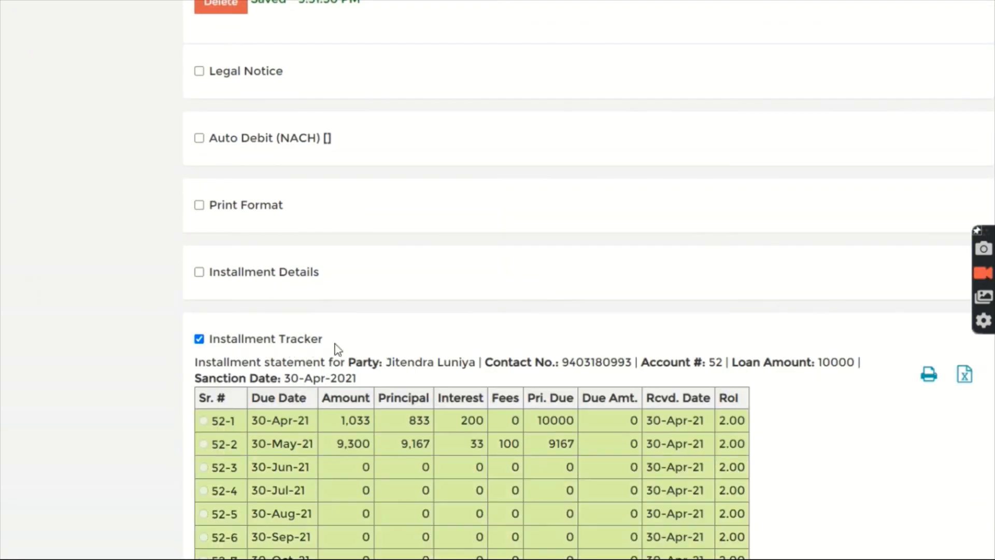
{"action": "scroll", "coordinate": [336, 349], "scroll_direction": "down", "scroll_amount": 4}
{"action": "double_click", "coordinate": [508, 226]}
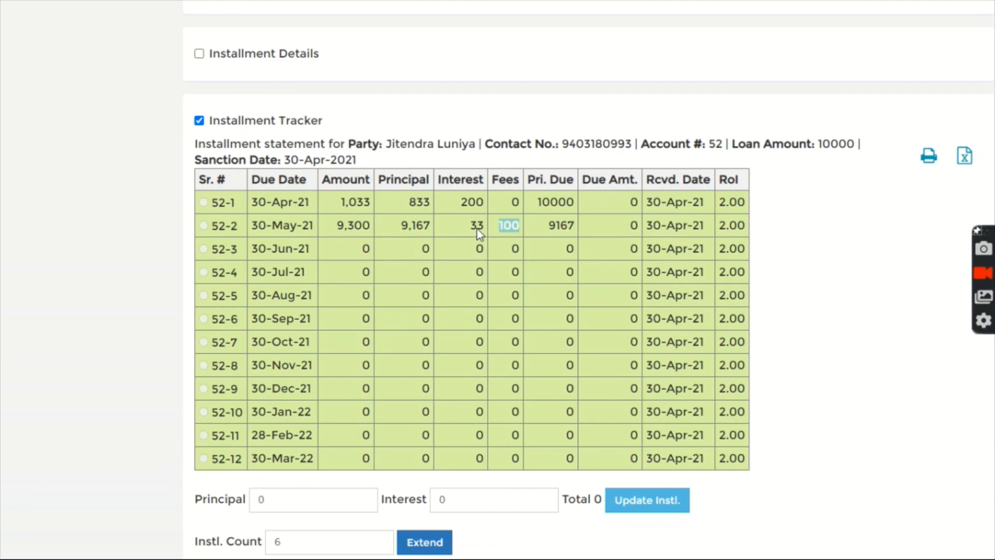
{"action": "double_click", "coordinate": [353, 226]}
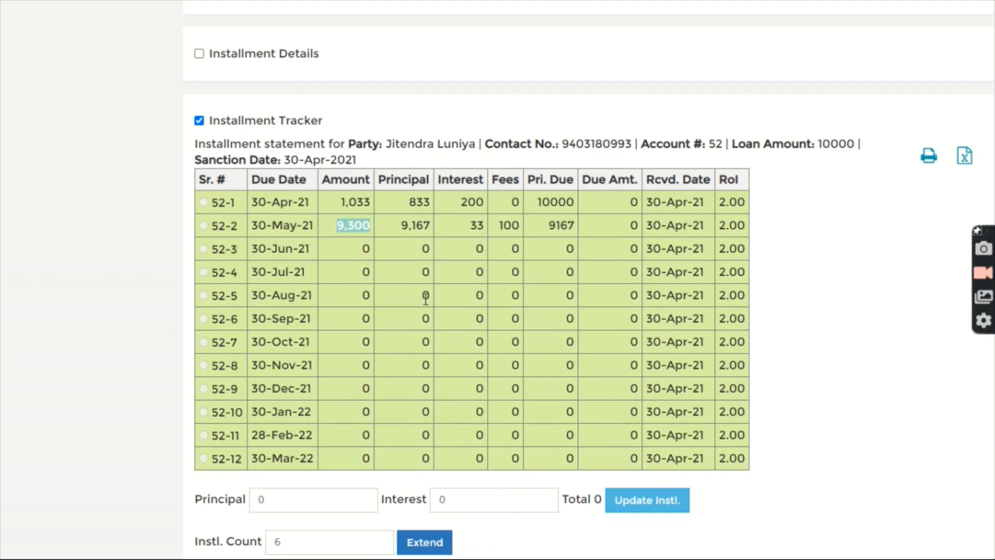